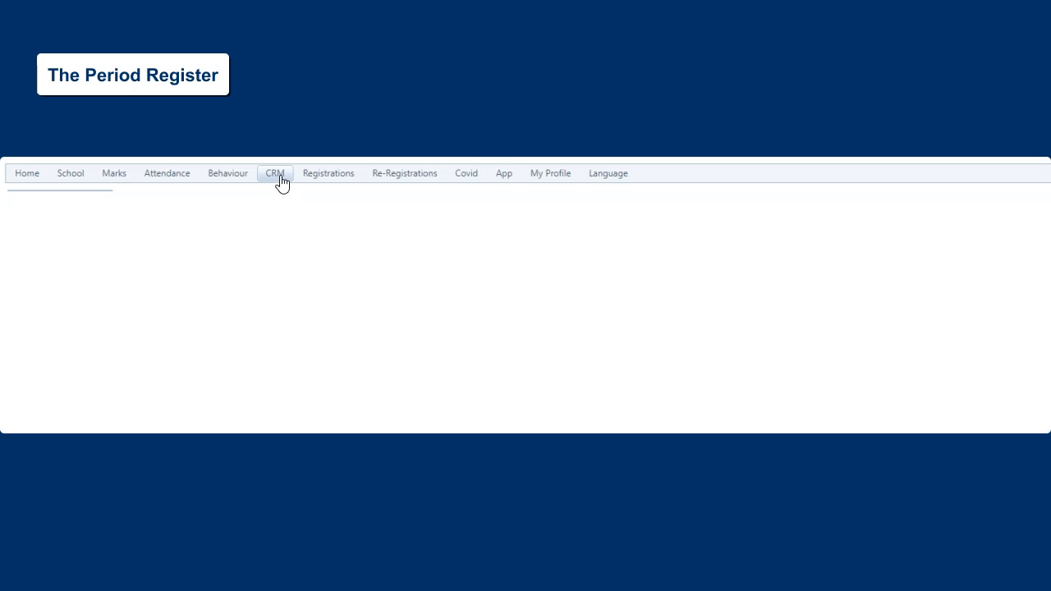
# Open the CRM Period Register and choose the educator whose class is being registered
pyautogui.click(280, 178)
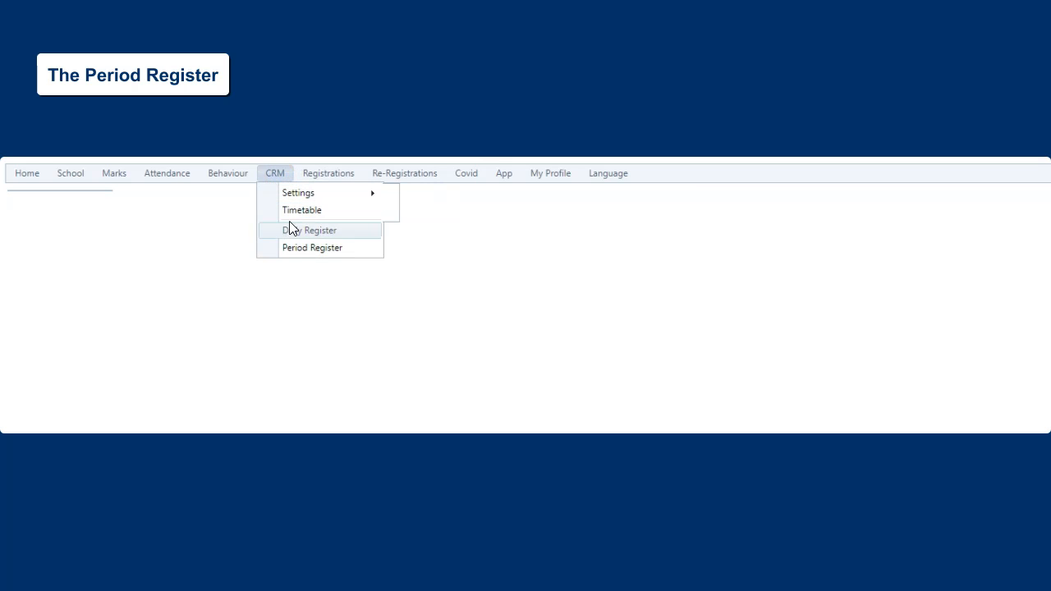
pyautogui.click(291, 251)
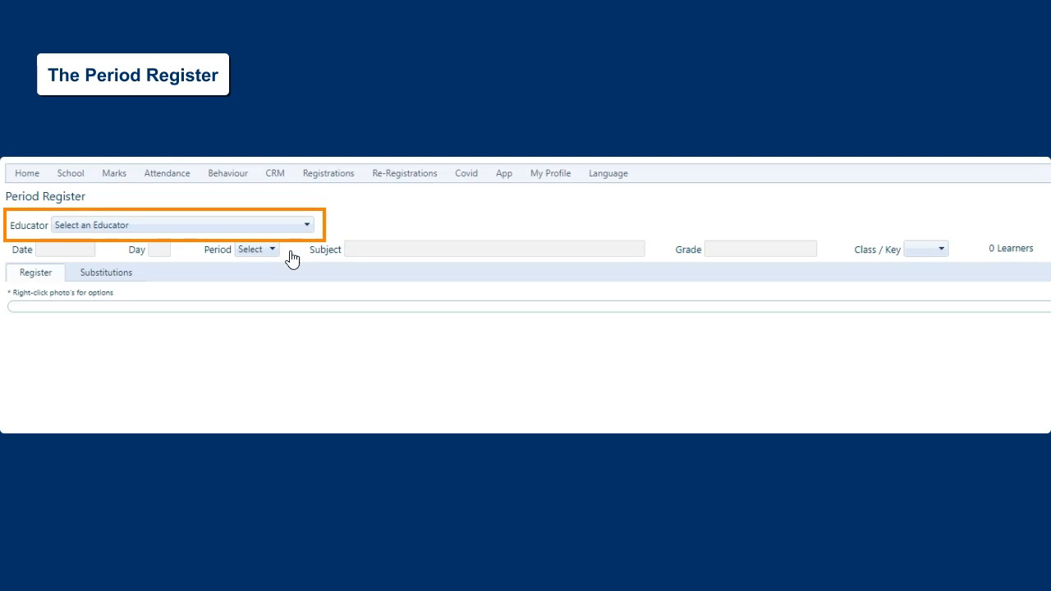
pyautogui.click(138, 226)
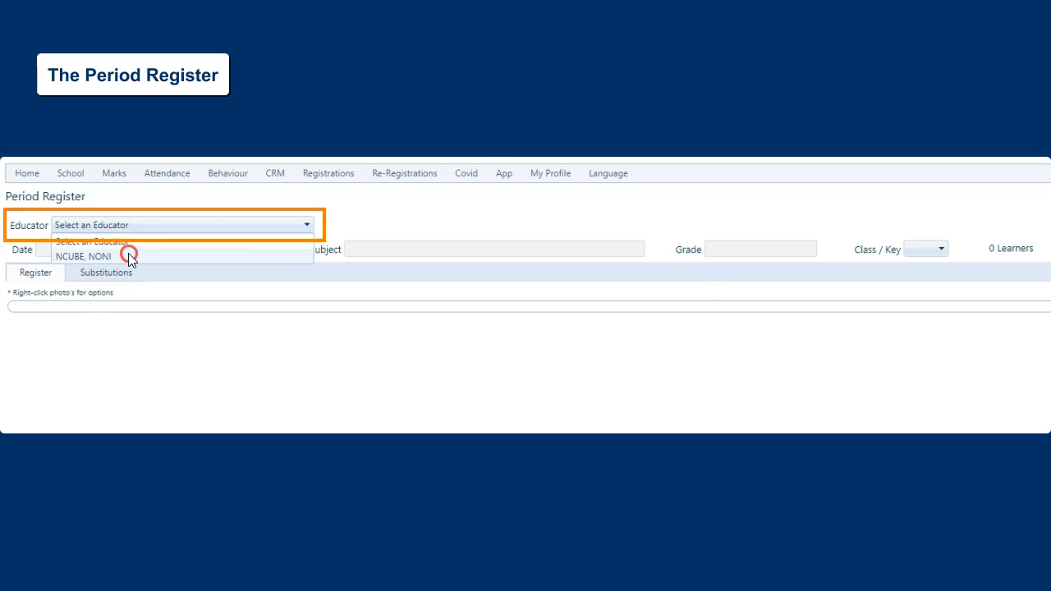
pyautogui.click(128, 256)
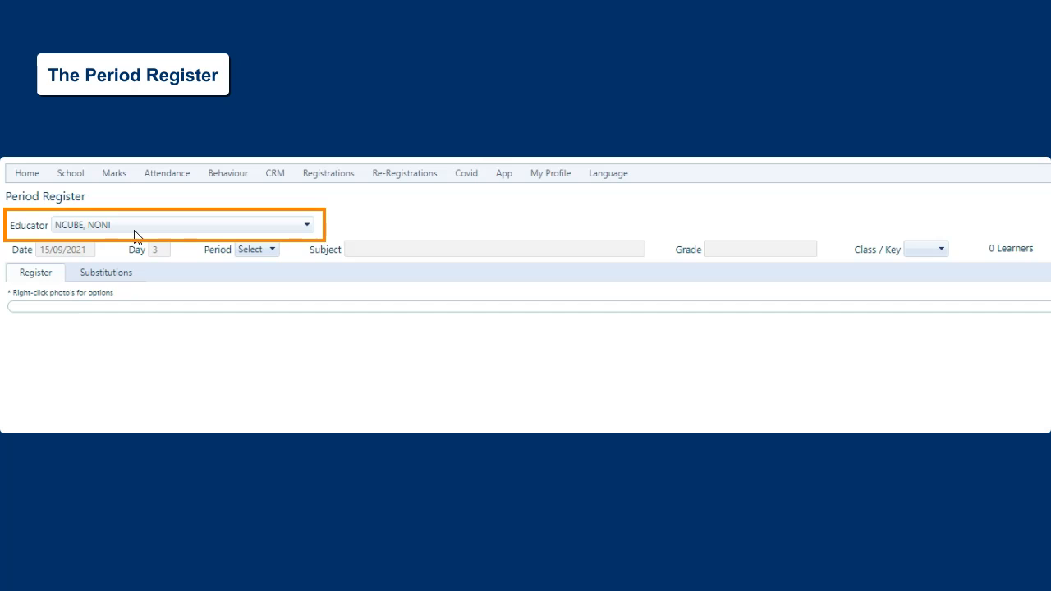
# Load the register for period 2 with class key 4 on the given date and day
pyautogui.click(97, 249)
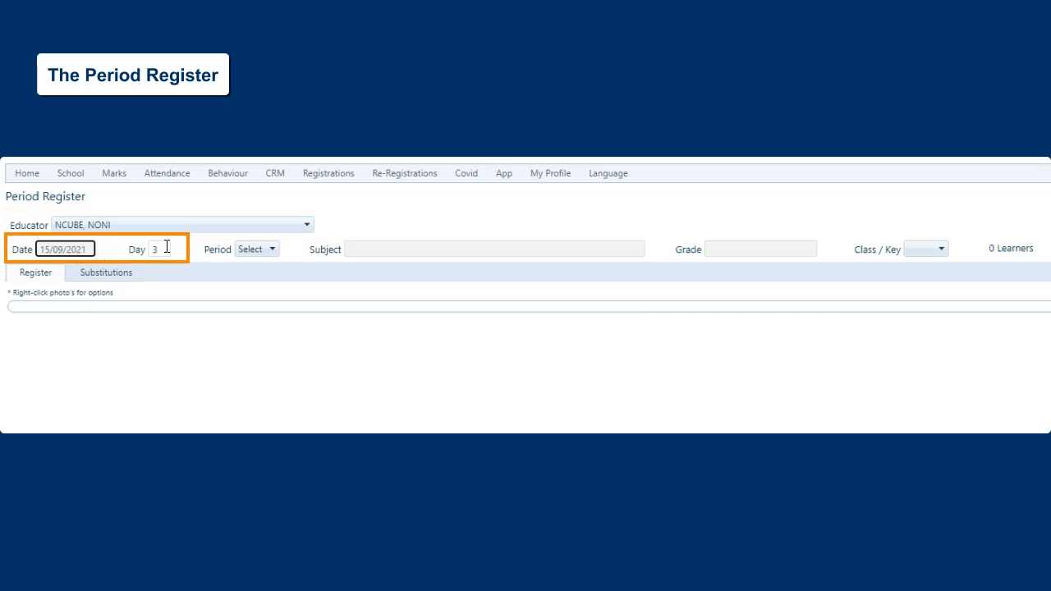
pyautogui.click(167, 248)
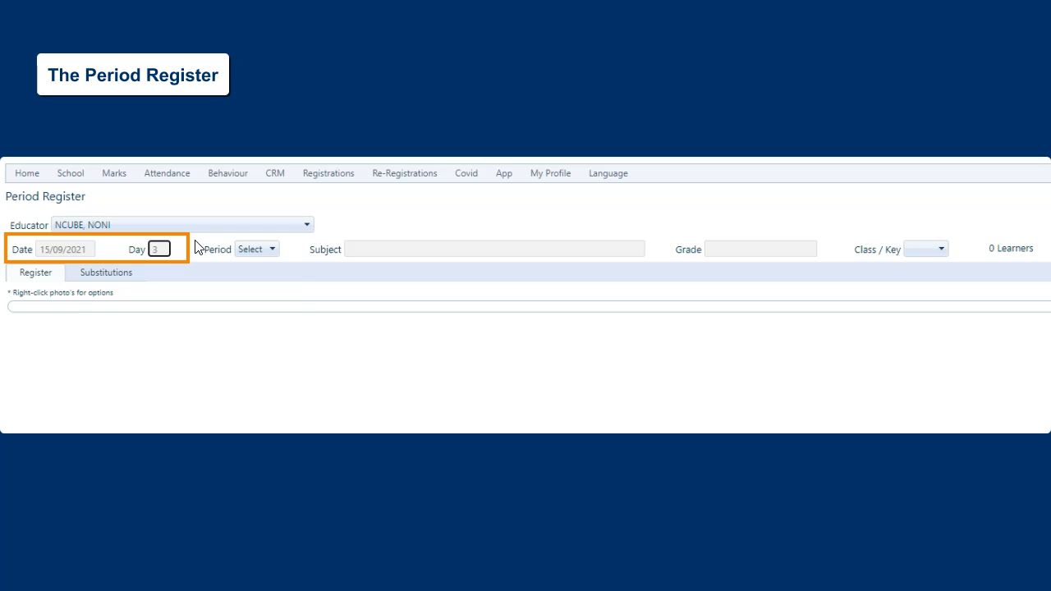
pyautogui.click(273, 250)
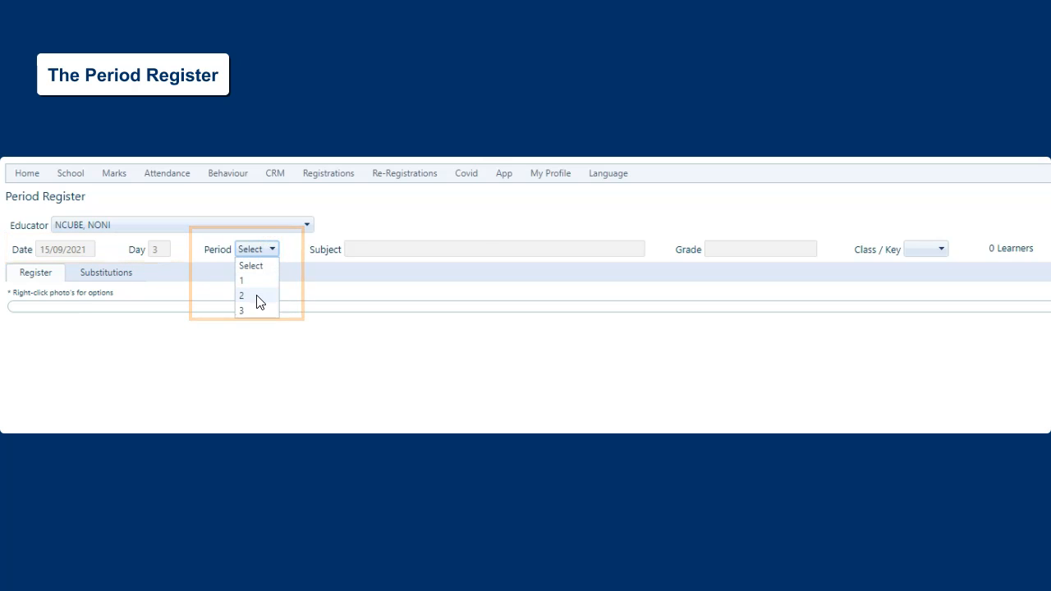
pyautogui.click(257, 296)
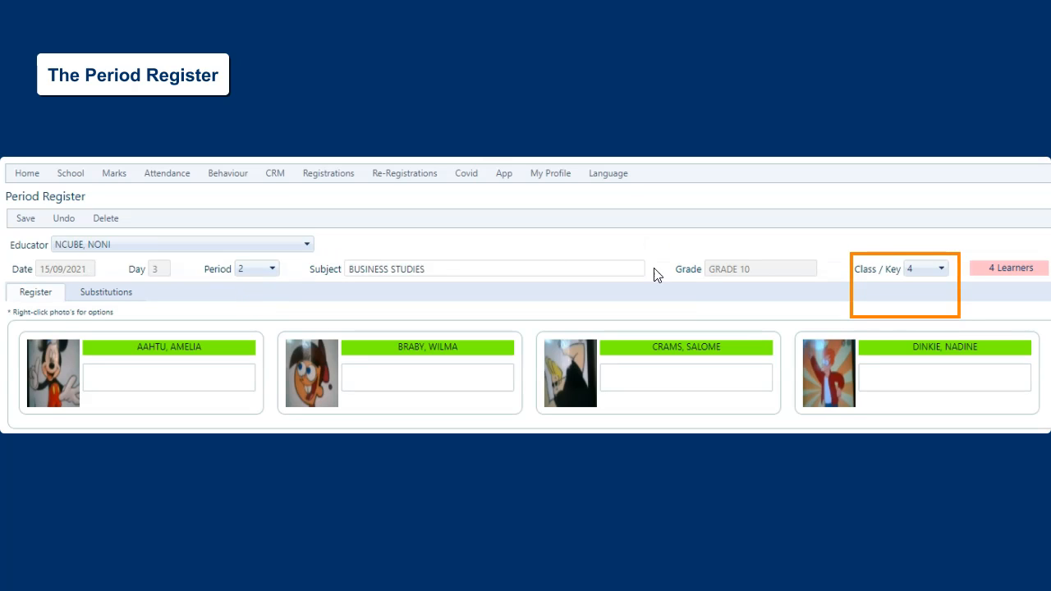
pyautogui.click(942, 268)
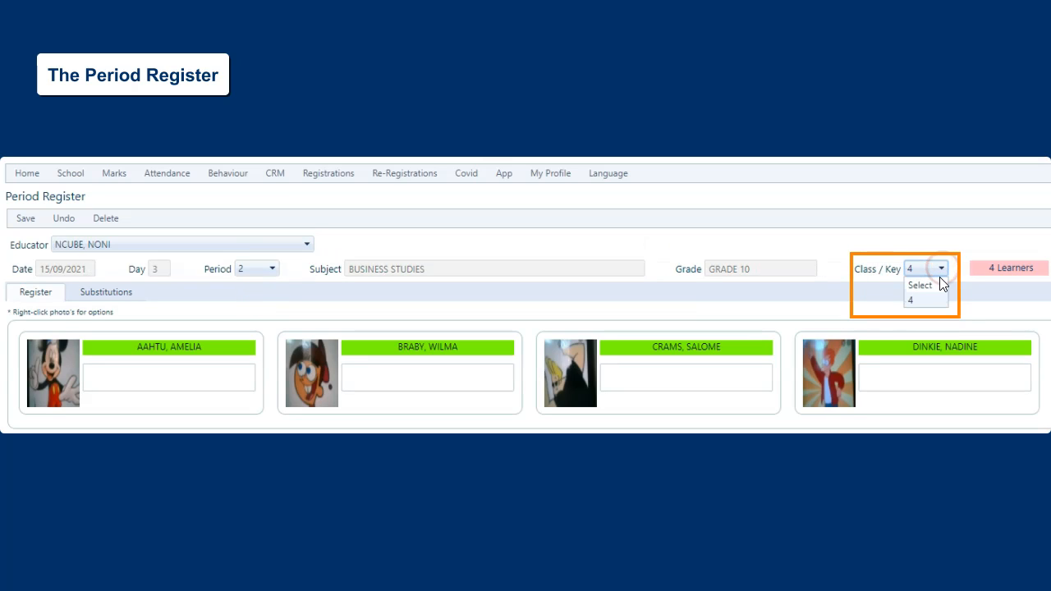
pyautogui.click(934, 300)
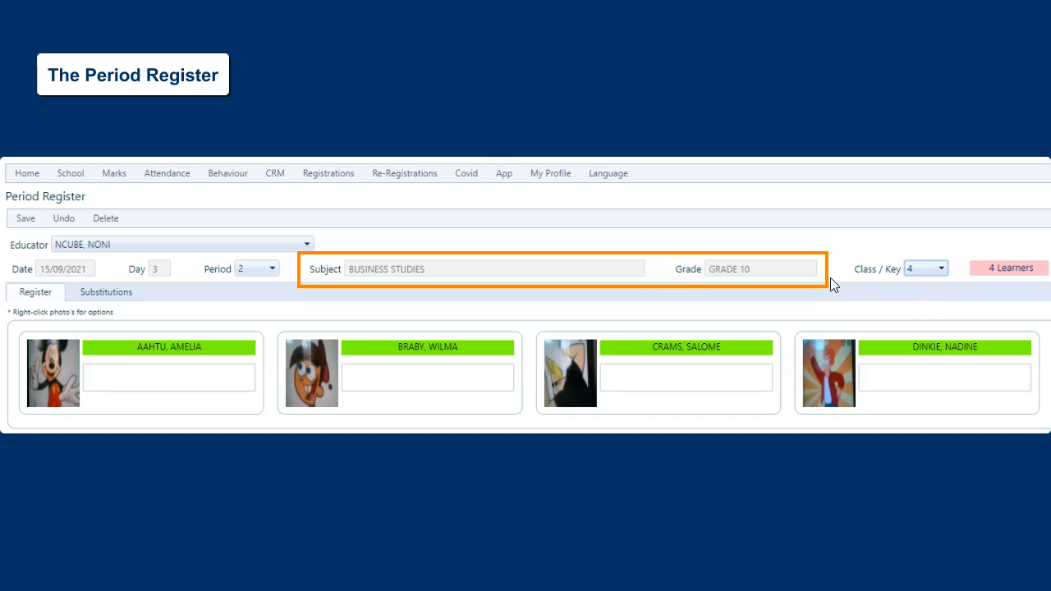
# Review the register's grade, subject, learner count and delete option
pyautogui.click(786, 269)
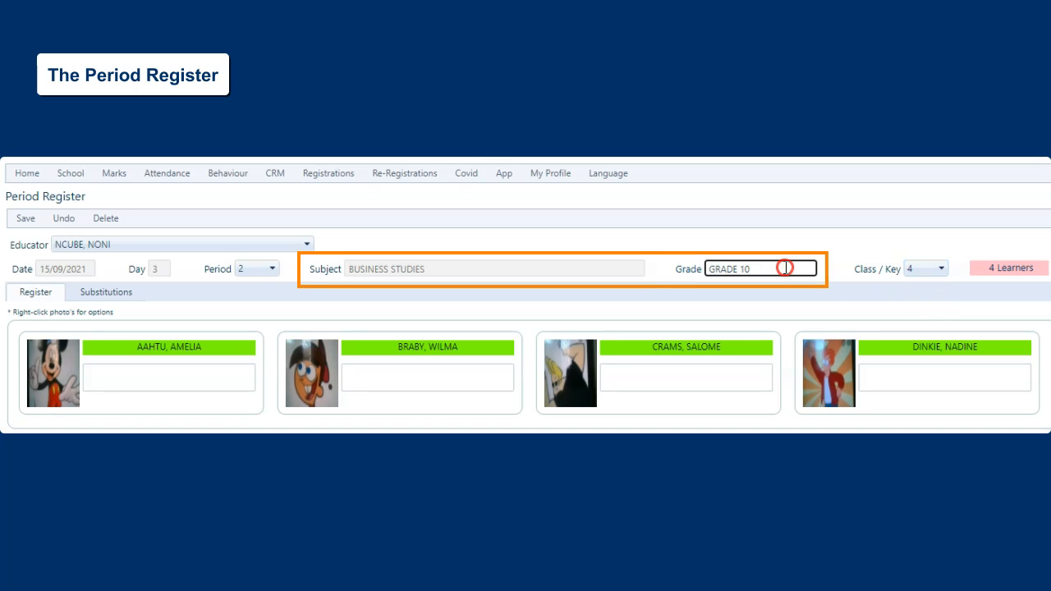
pyautogui.click(509, 269)
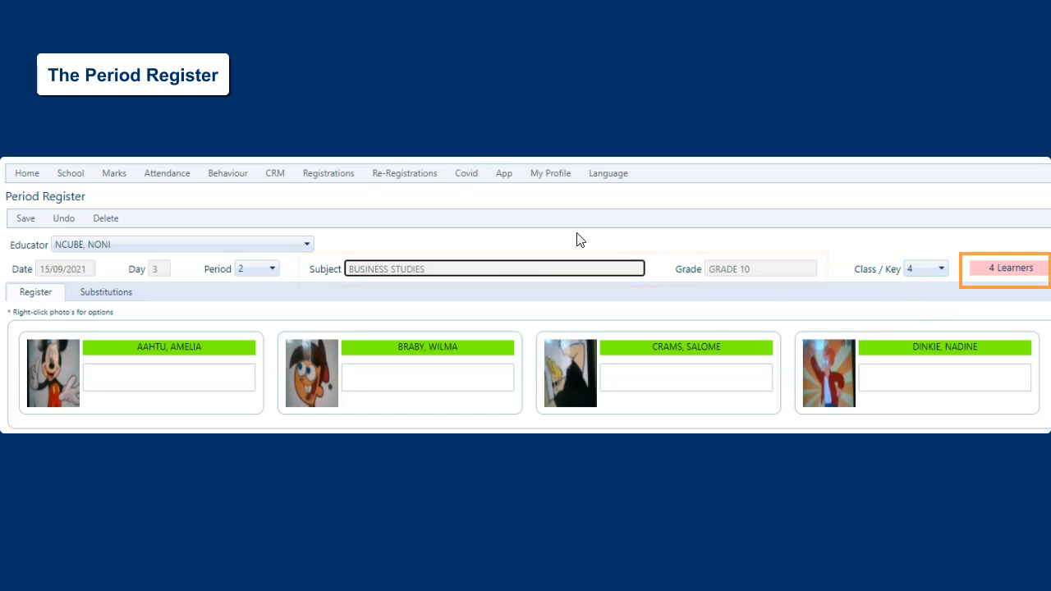
pyautogui.click(984, 271)
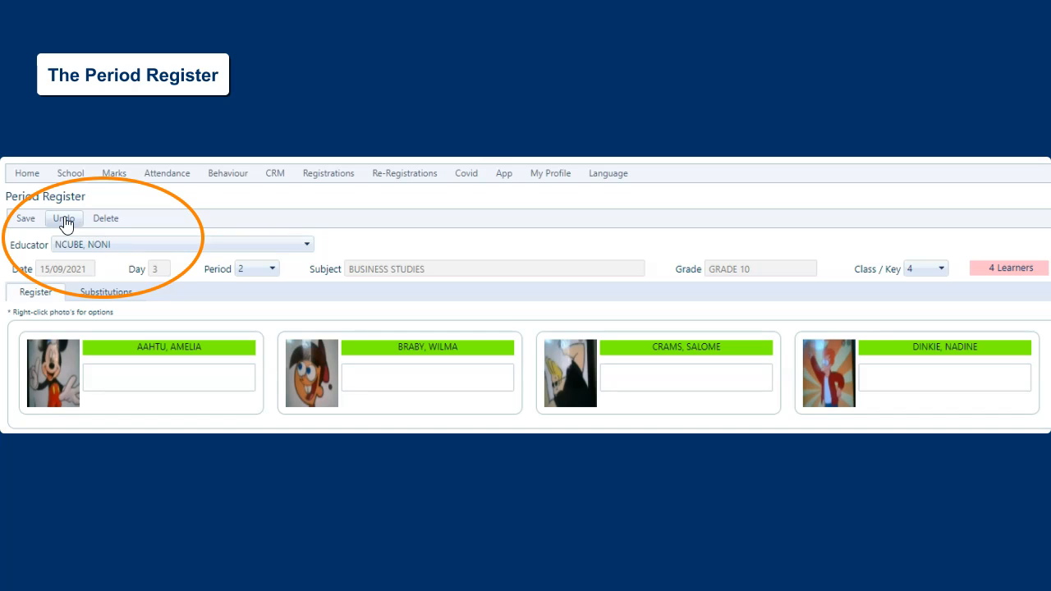
pyautogui.click(117, 218)
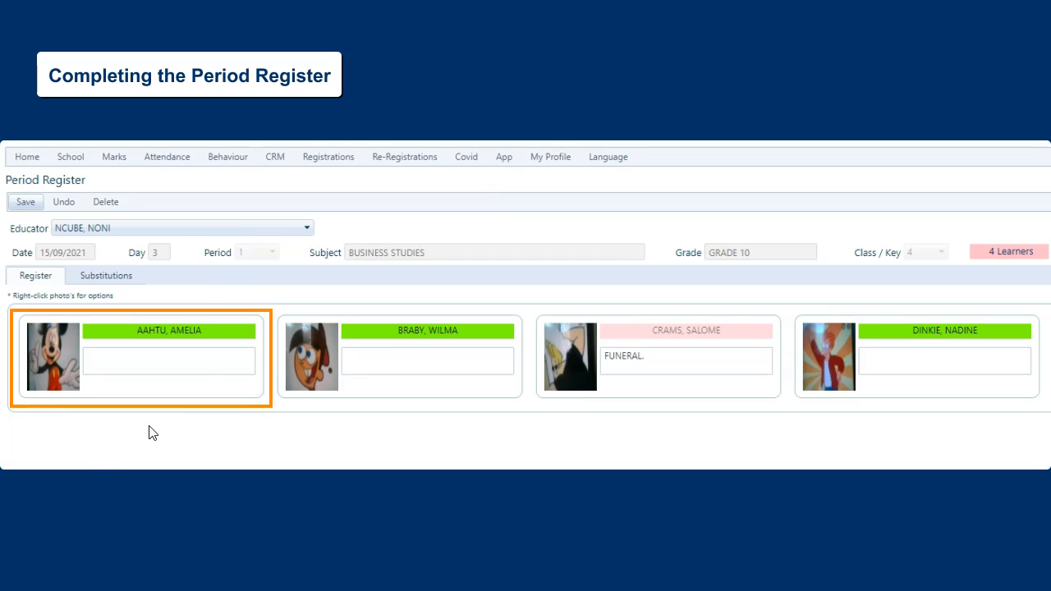
# Mark the first two learners absent and enter the comment "Helping to set up Maths Olympiad" for the second learner
pyautogui.click(218, 332)
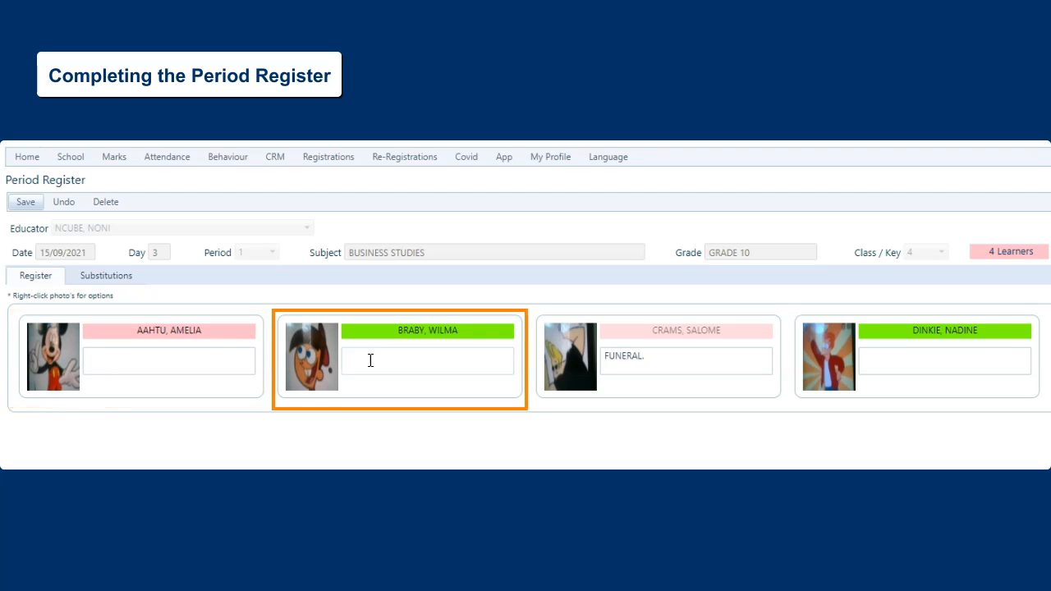
pyautogui.click(485, 329)
pyautogui.click(464, 356)
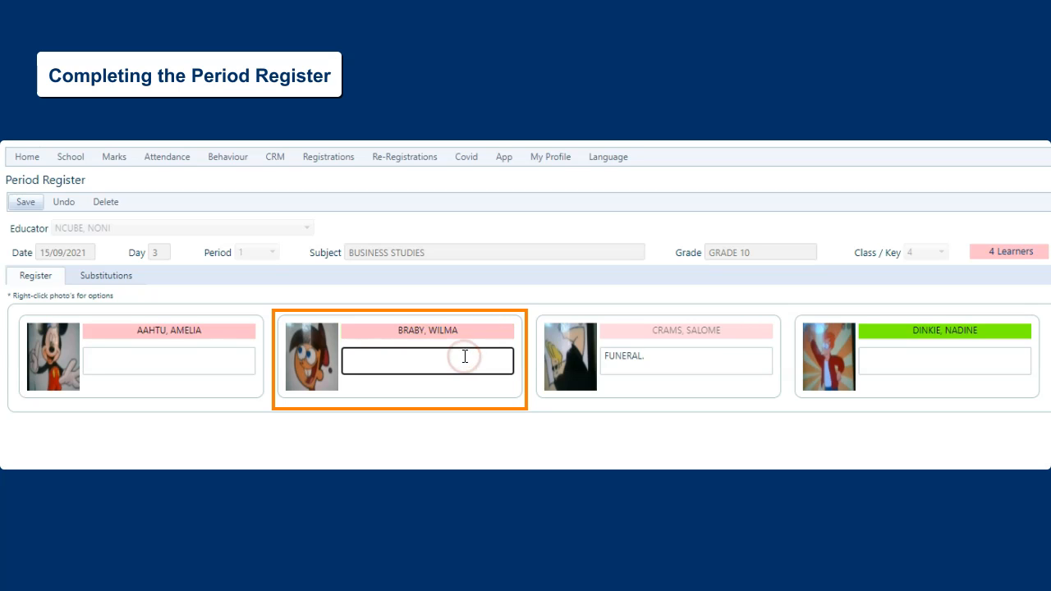
pyautogui.write('Helping to set up Maths Olympiad')
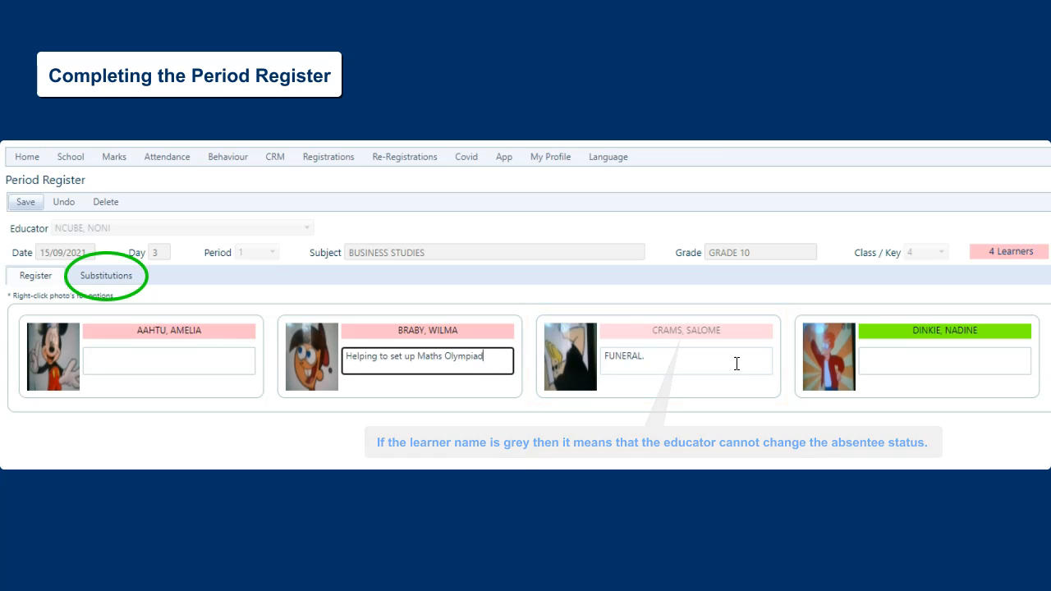
# Add a Grade 11 class D learner to the register's substitutions and delete that entry again
pyautogui.click(119, 283)
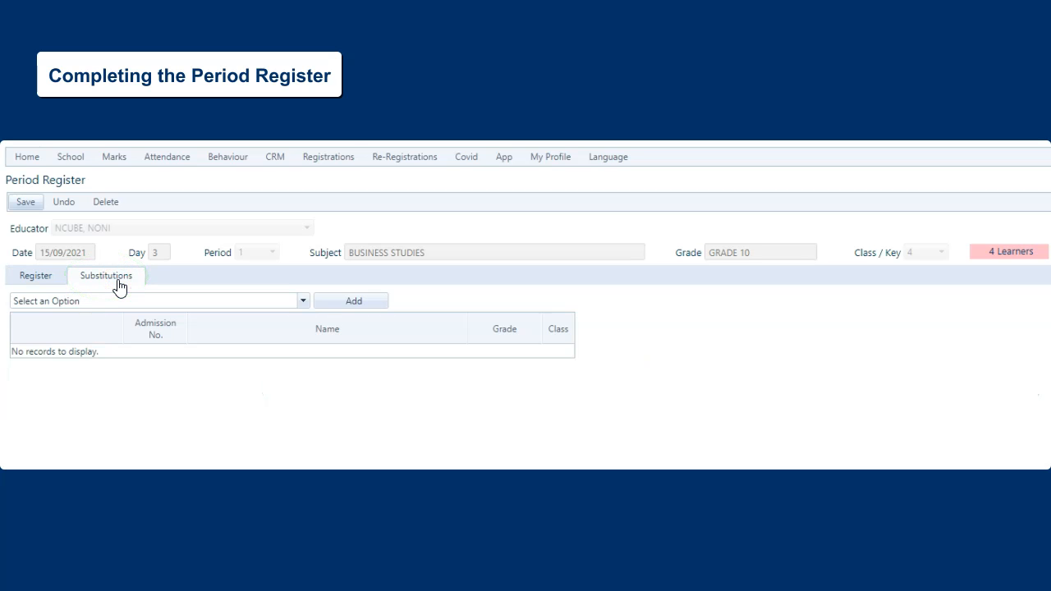
pyautogui.click(119, 303)
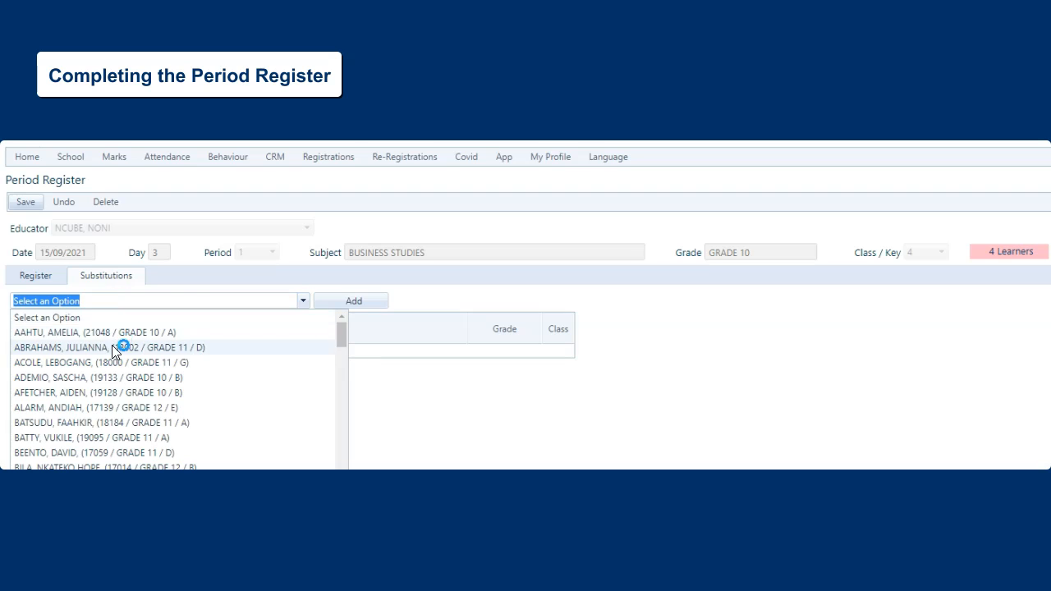
pyautogui.click(111, 349)
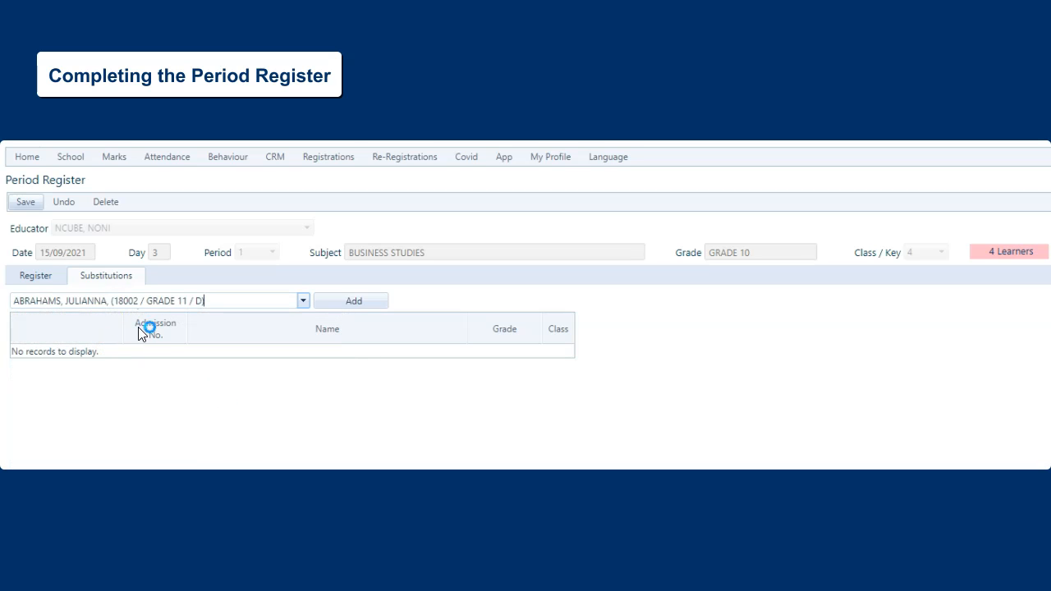
pyautogui.click(349, 303)
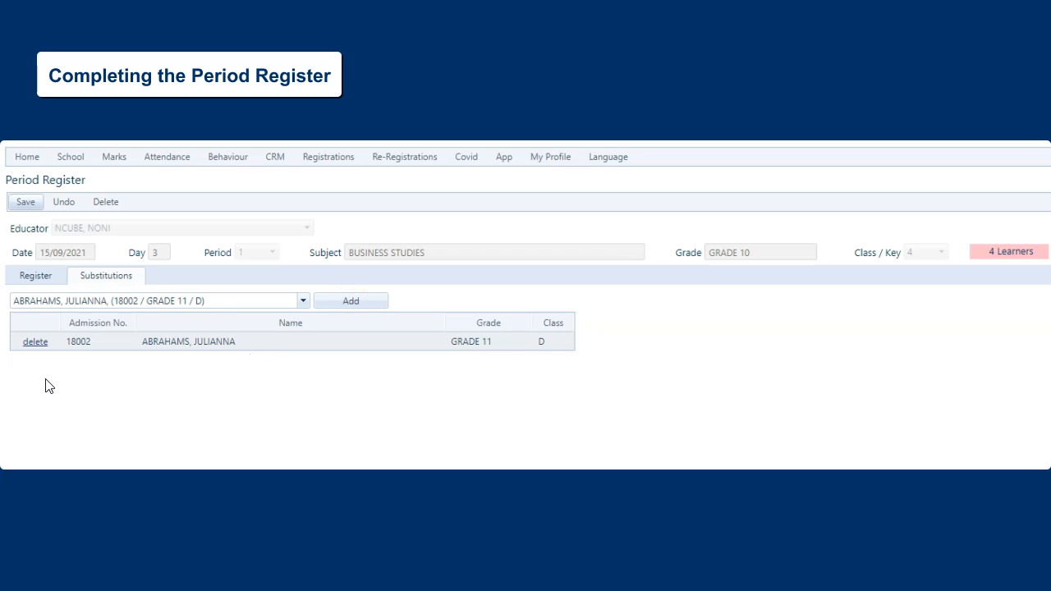
pyautogui.click(34, 343)
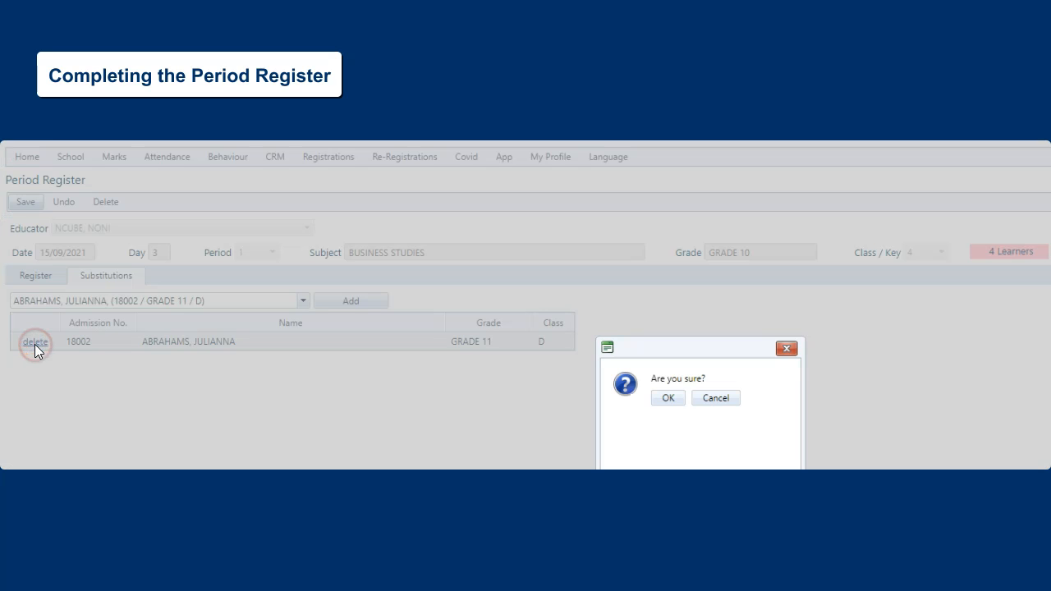
pyautogui.click(668, 399)
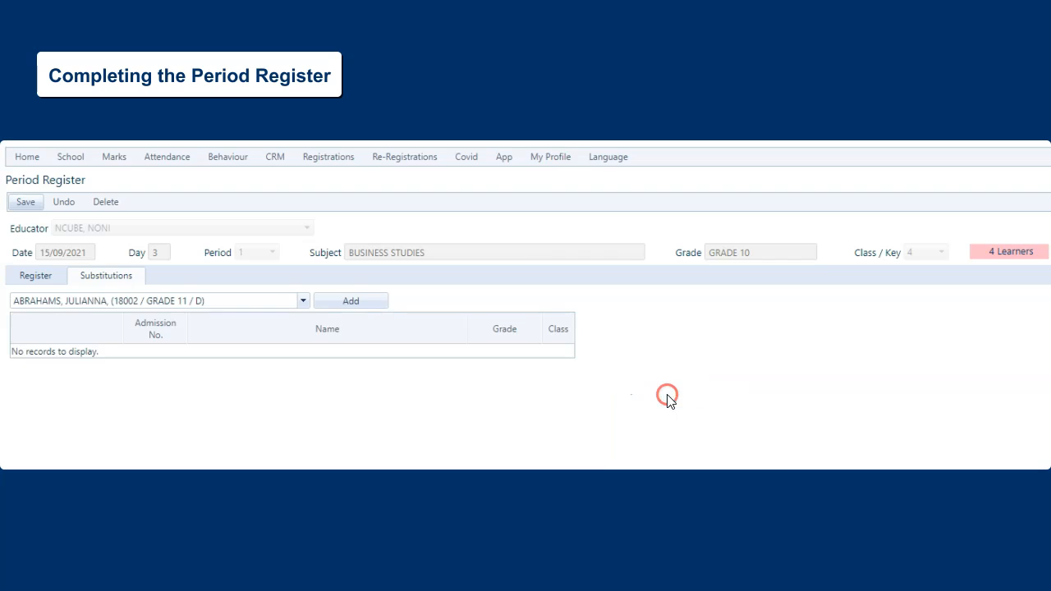
# Add a Grade 10 class B learner as a substitution and save the period register
pyautogui.click(306, 302)
pyautogui.click(268, 361)
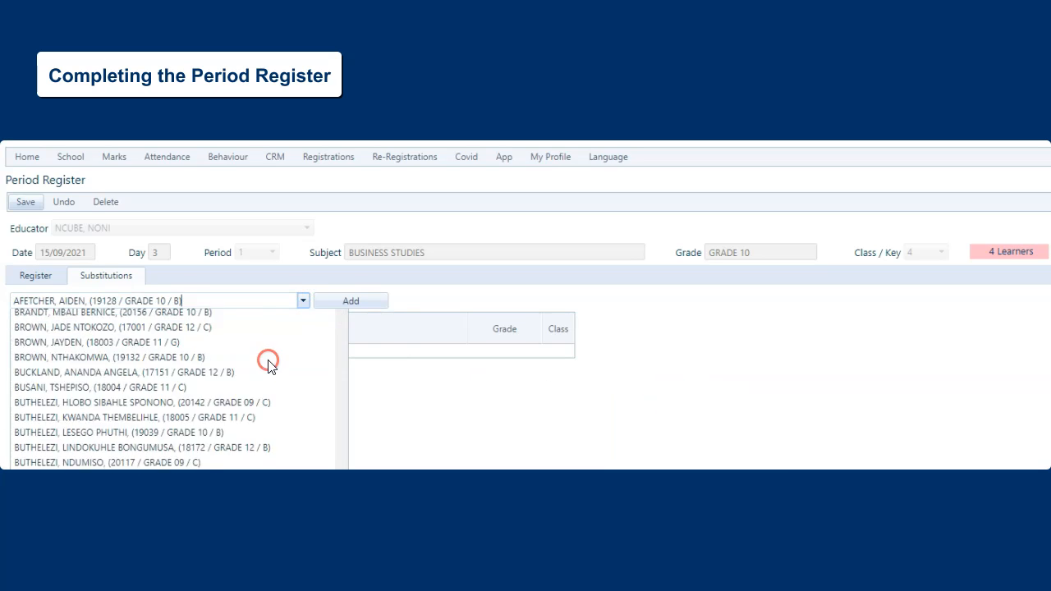
pyautogui.click(378, 307)
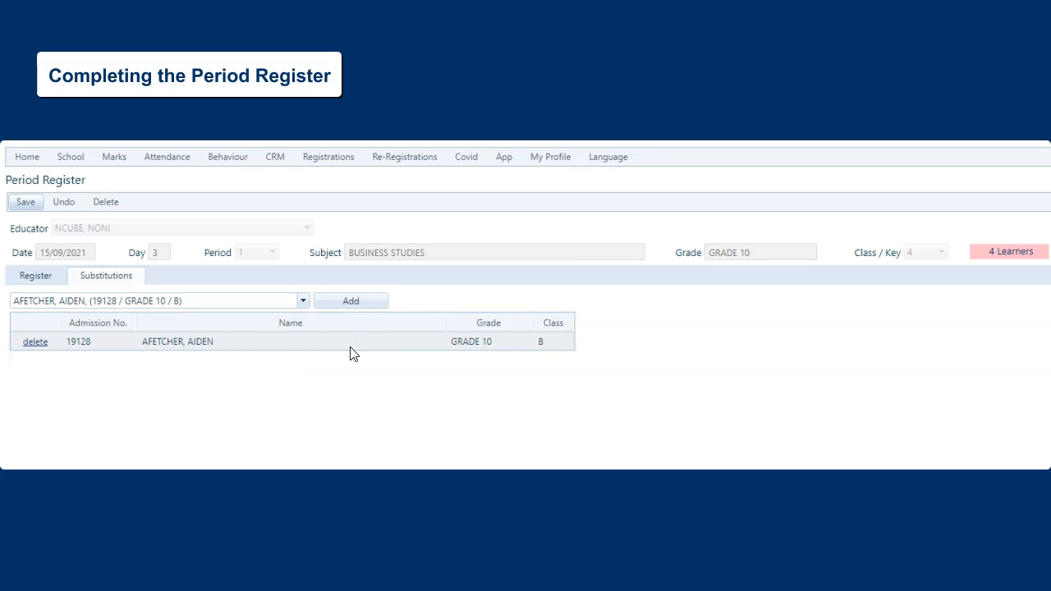
pyautogui.click(24, 204)
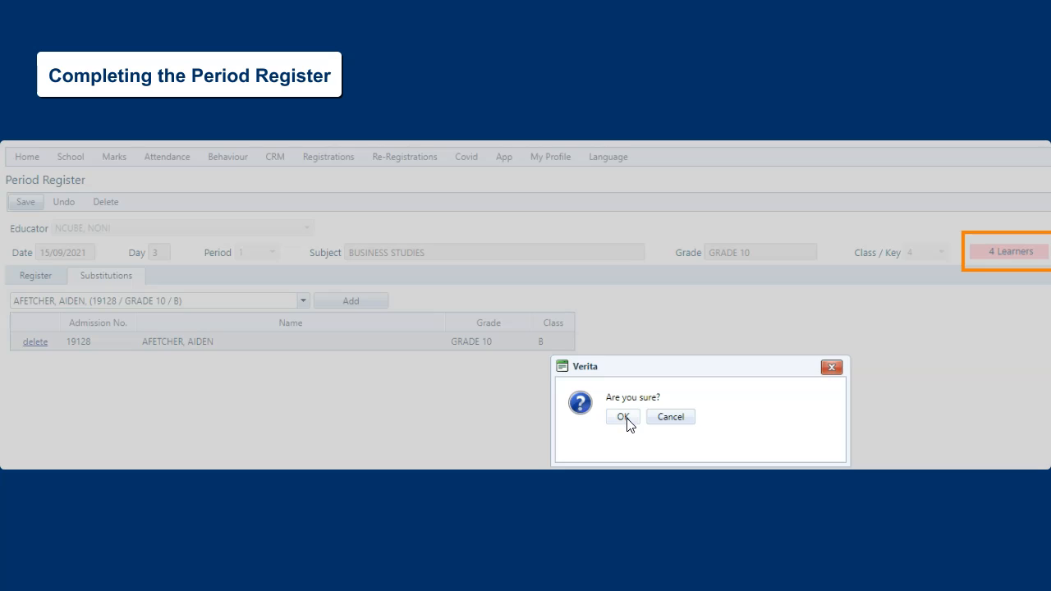
pyautogui.click(627, 420)
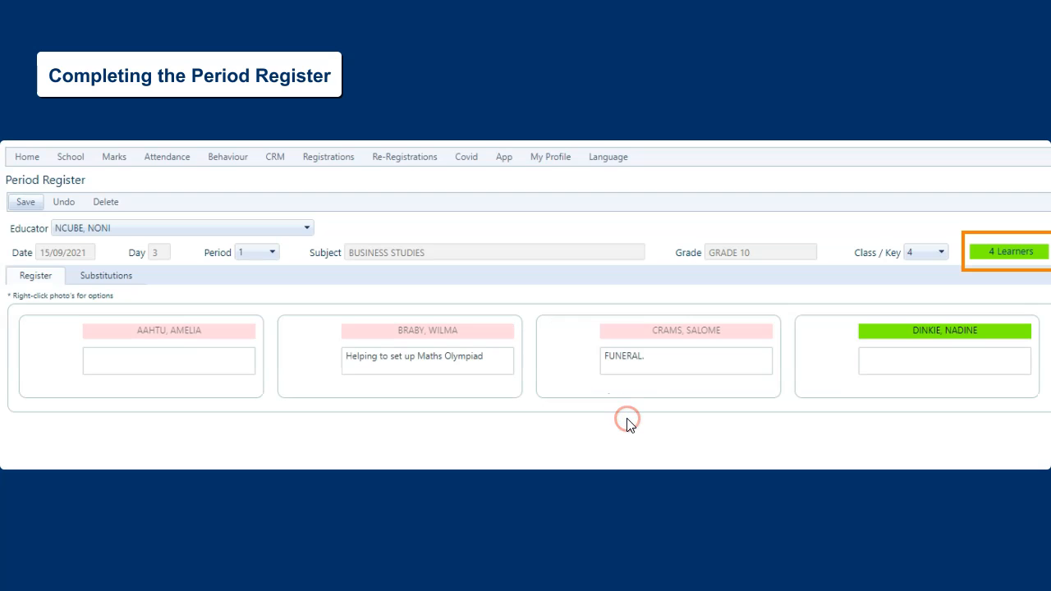
pyautogui.click(993, 259)
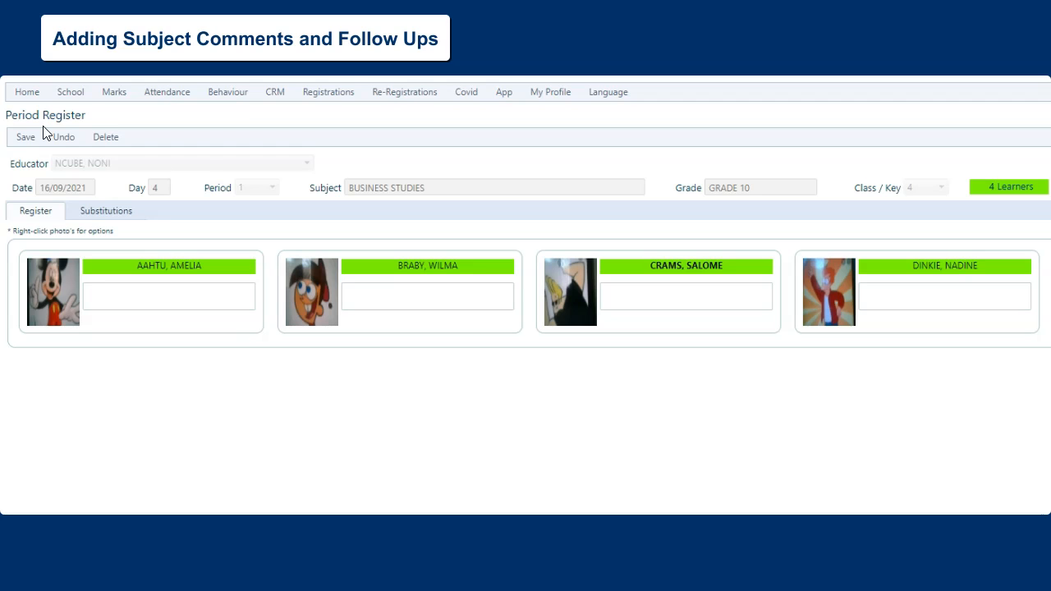
# Save a subject comment for the first learner with type "was a disruption in class (-50)" and the added text "making noises in class"
pyautogui.rightClick(58, 283)
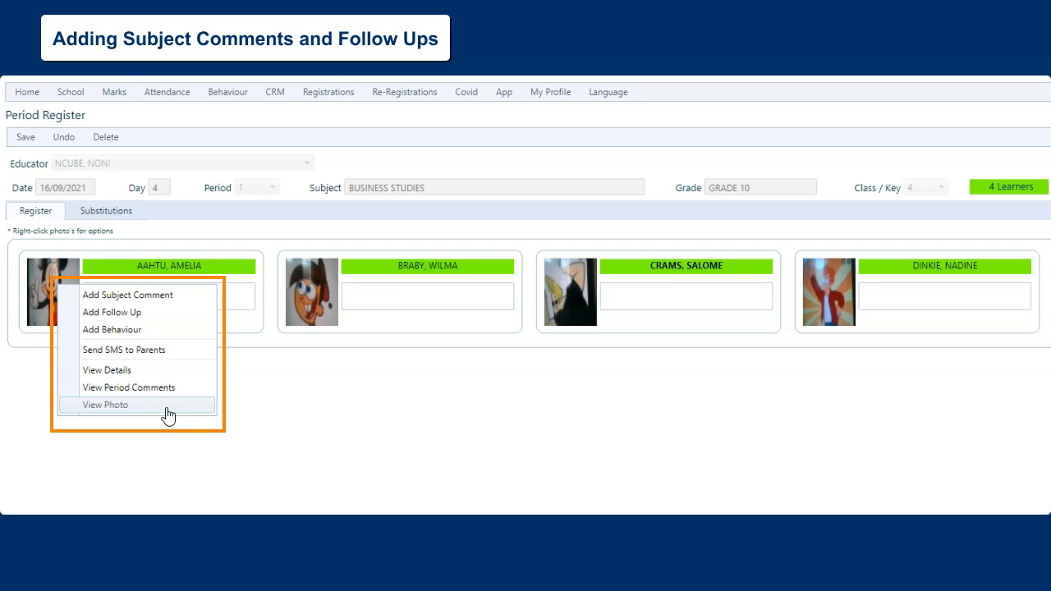
pyautogui.click(105, 297)
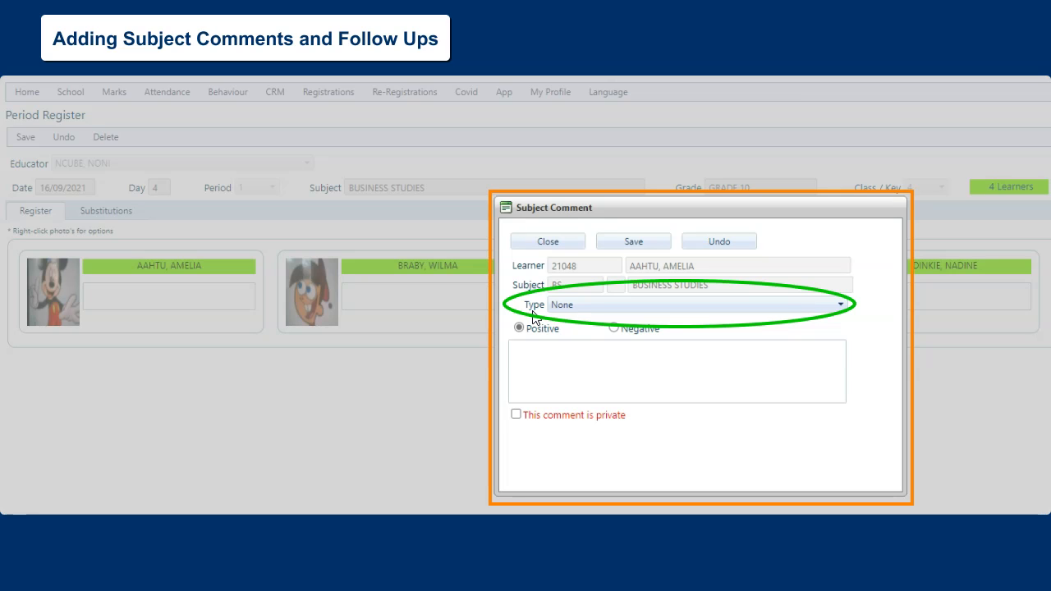
pyautogui.click(576, 310)
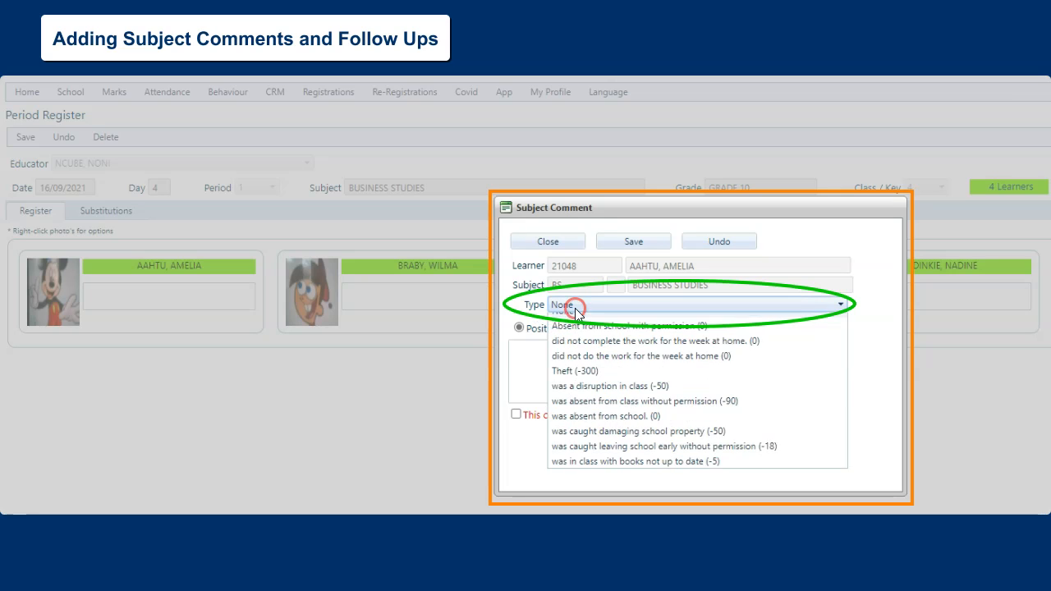
pyautogui.click(576, 396)
pyautogui.click(639, 349)
pyautogui.write('m')
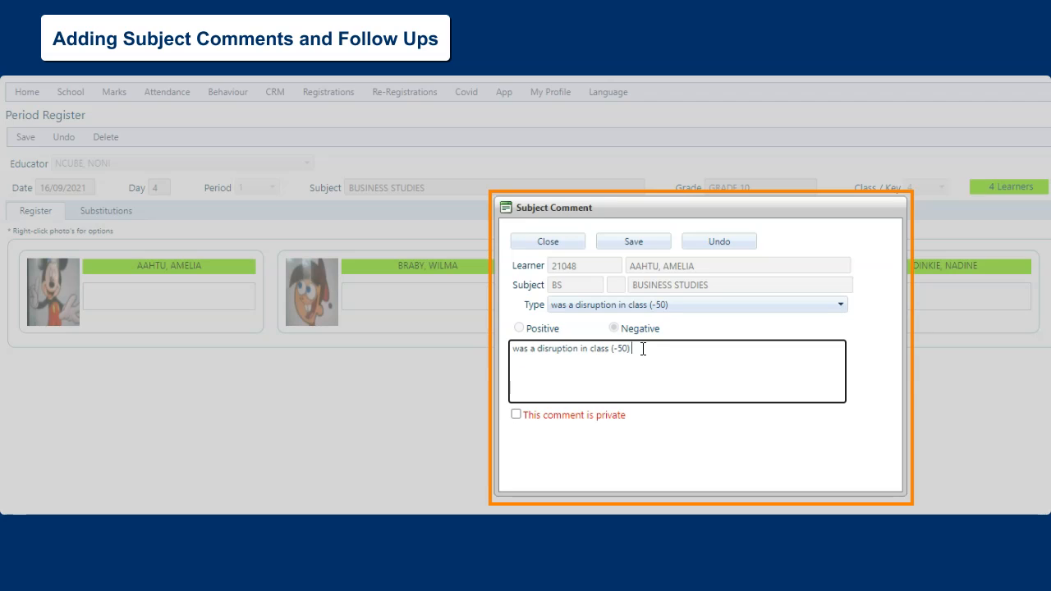
pyautogui.write('aking noises in class')
pyautogui.click(633, 242)
pyautogui.click(624, 361)
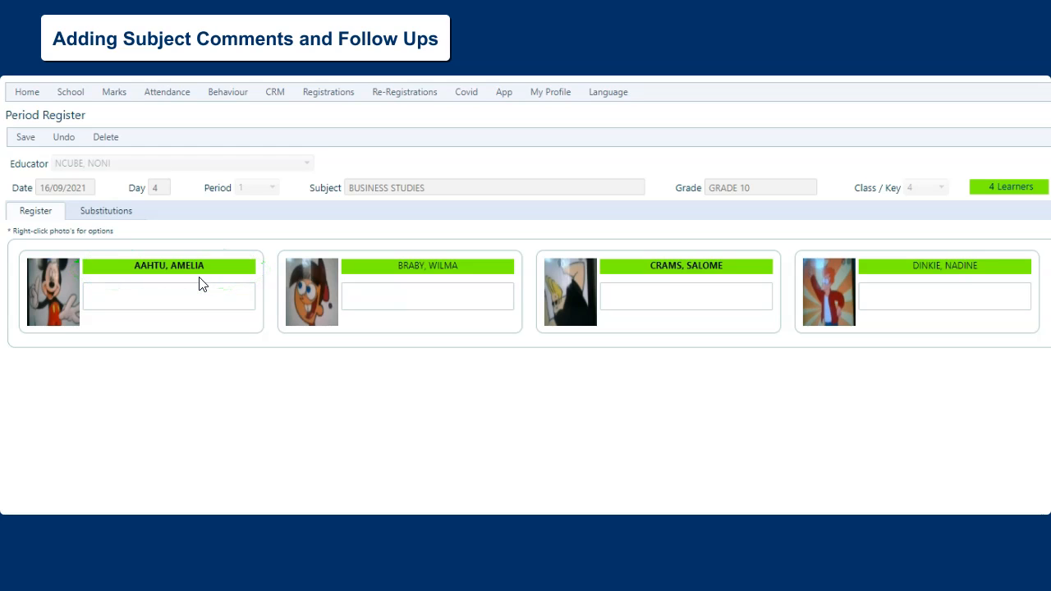
# Save a positive subject comment "Returned a lost cell Phone" with type None for the first learner
pyautogui.moveTo(202, 275)
pyautogui.rightClick(51, 296)
pyautogui.click(87, 306)
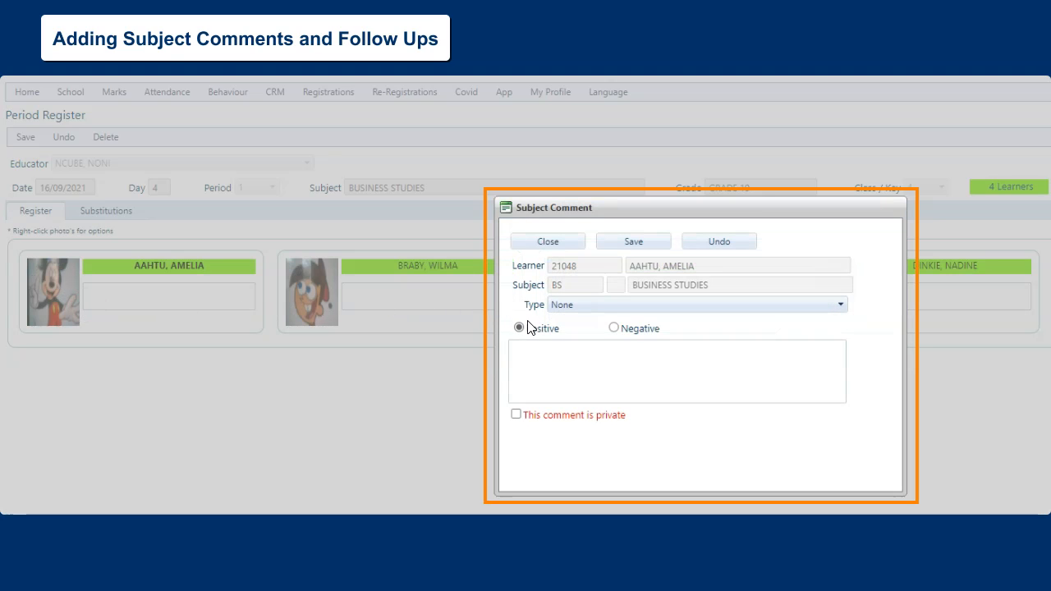
pyautogui.click(527, 346)
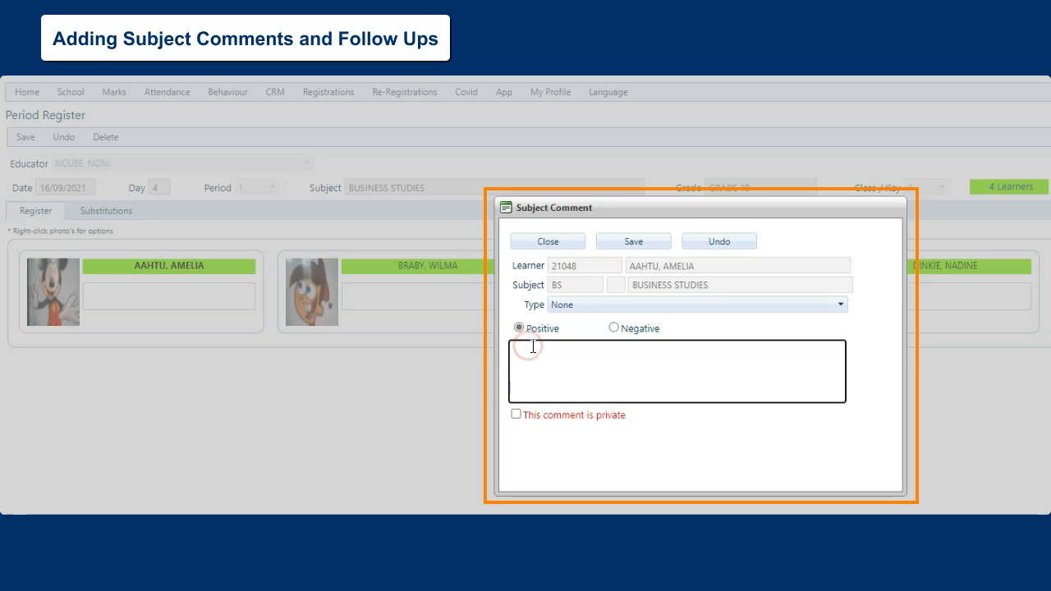
pyautogui.write('Returned a lost cell Phone')
pyautogui.click(615, 328)
pyautogui.click(522, 327)
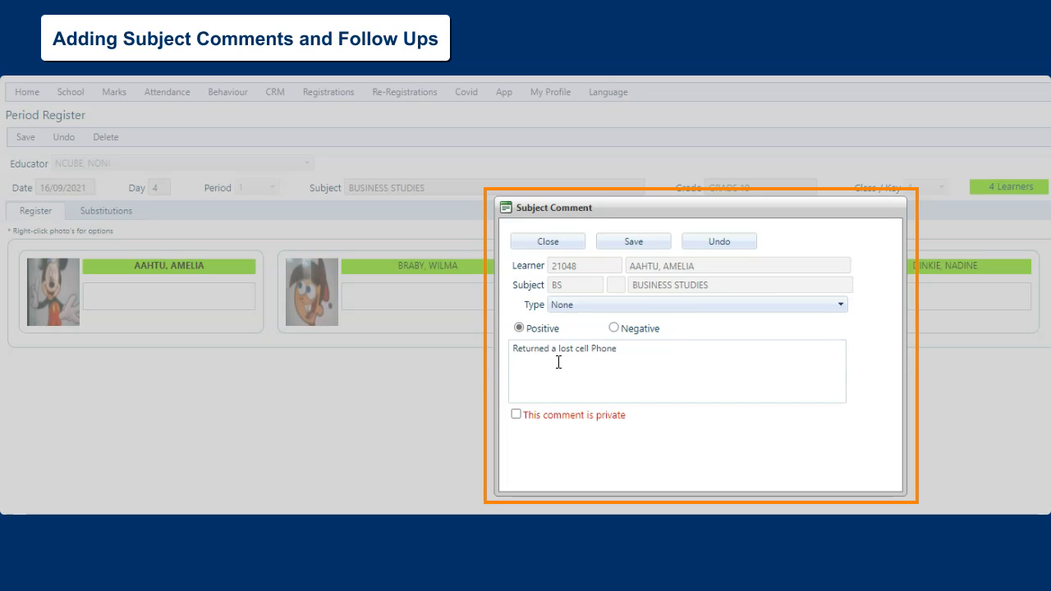
pyautogui.click(637, 240)
pyautogui.click(632, 363)
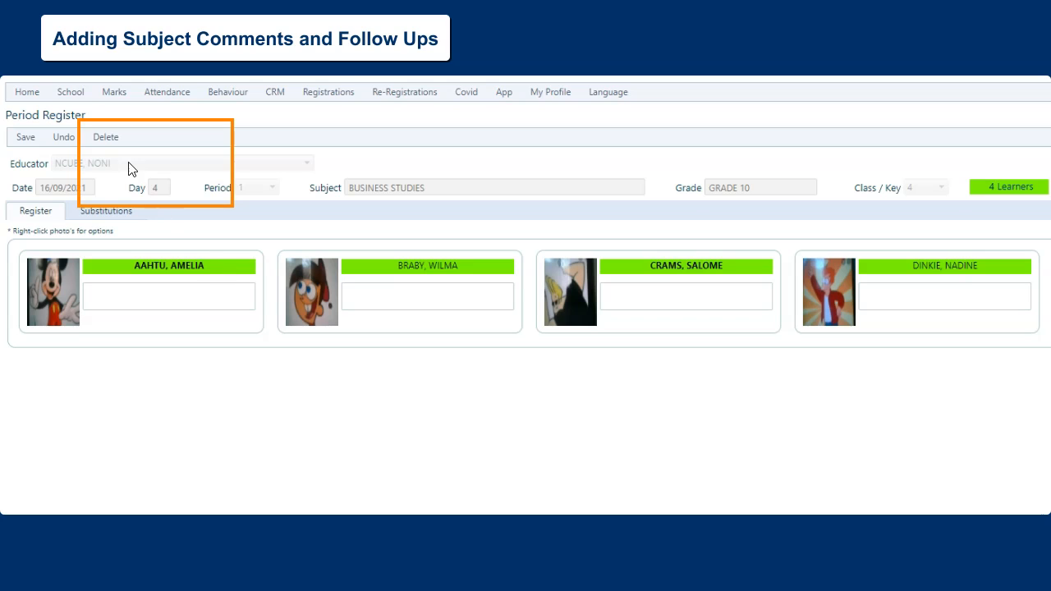
# Delete the "Returned a lost cell Phone" subject comment and confirm the removal
pyautogui.click(106, 138)
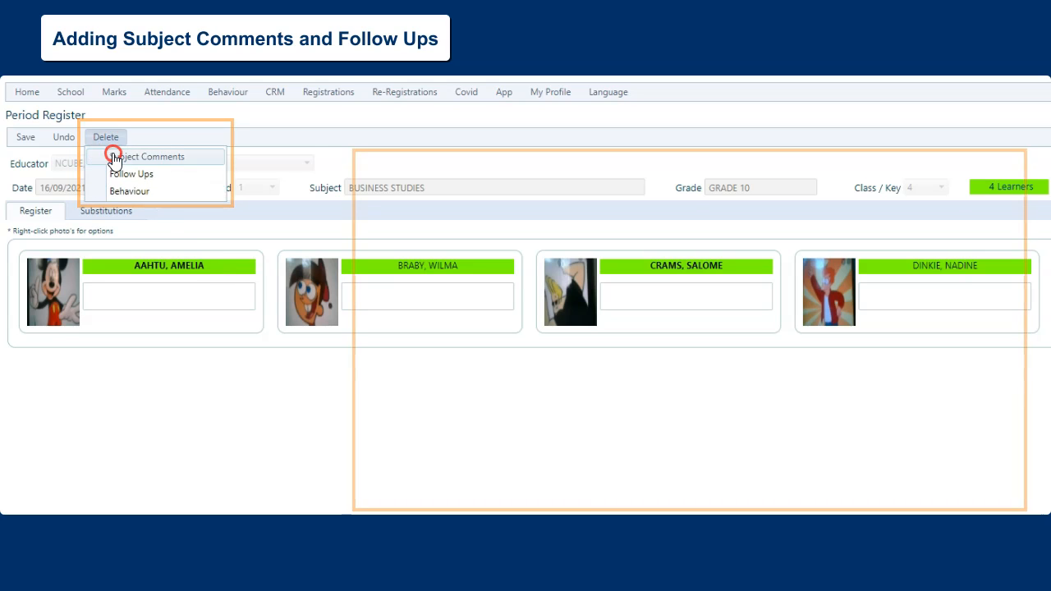
pyautogui.click(113, 158)
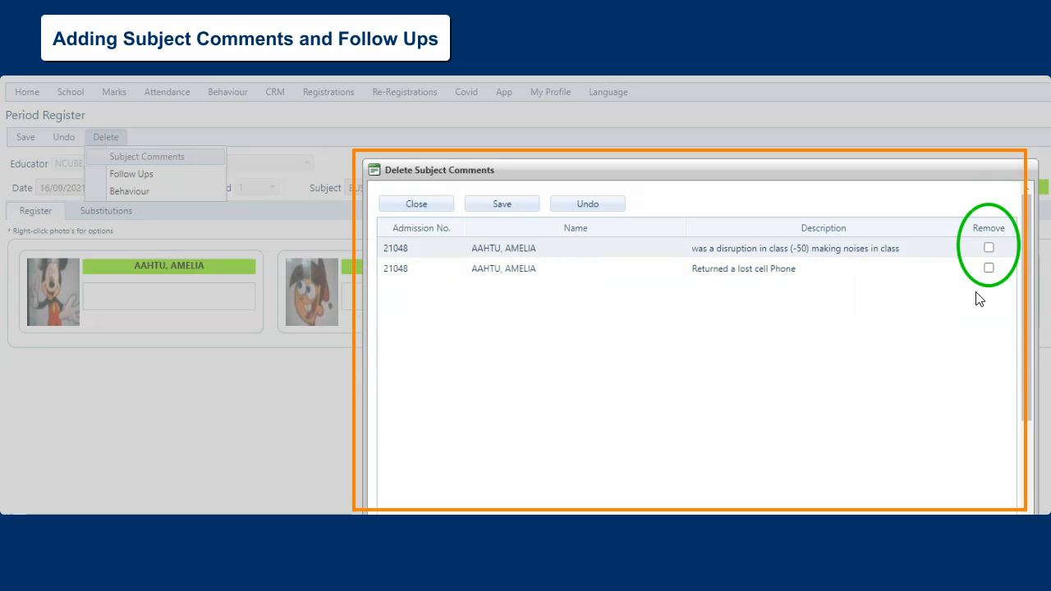
pyautogui.click(988, 268)
pyautogui.click(519, 206)
pyautogui.click(617, 357)
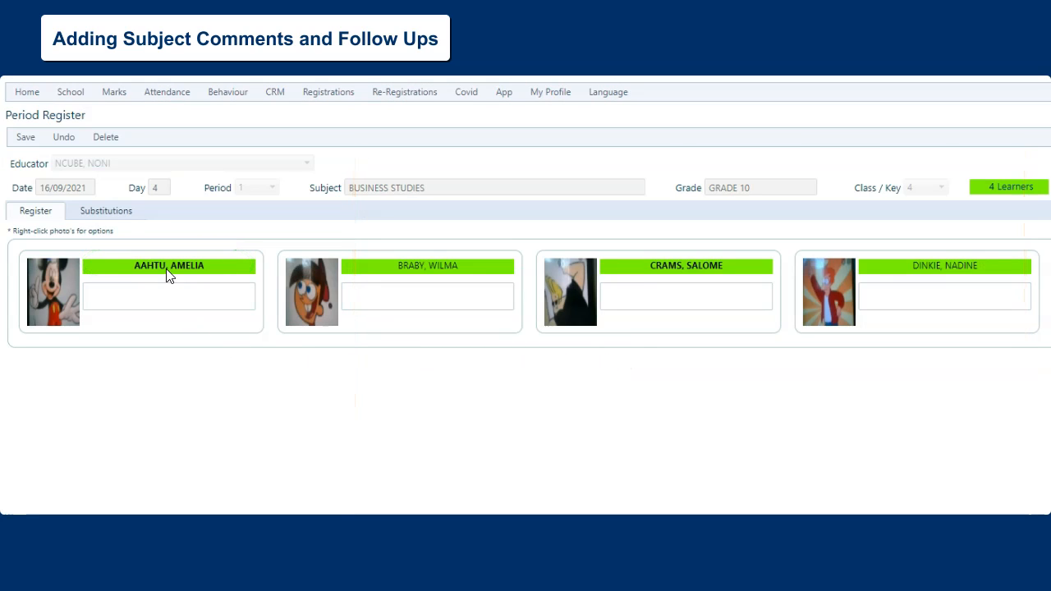
# Save a follow-up with the comment "Check uniform" for the second learner
pyautogui.moveTo(167, 274)
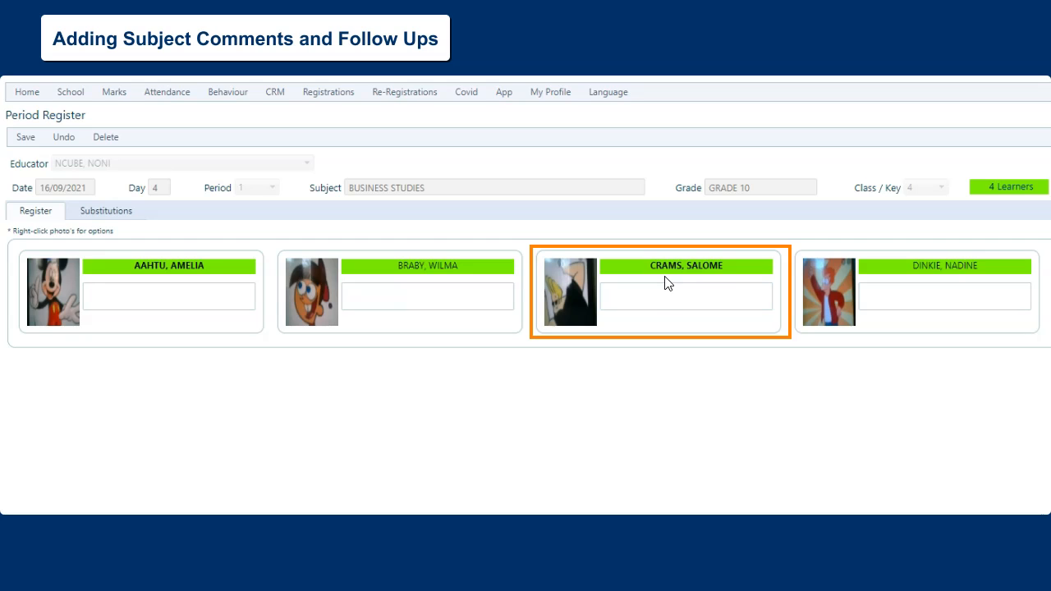
pyautogui.moveTo(665, 273)
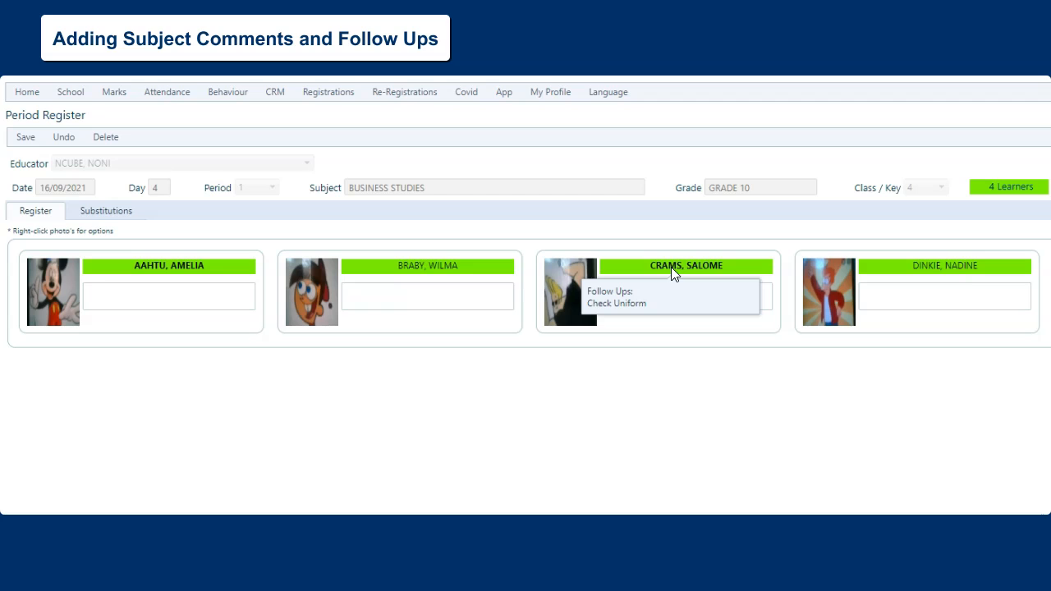
pyautogui.rightClick(322, 290)
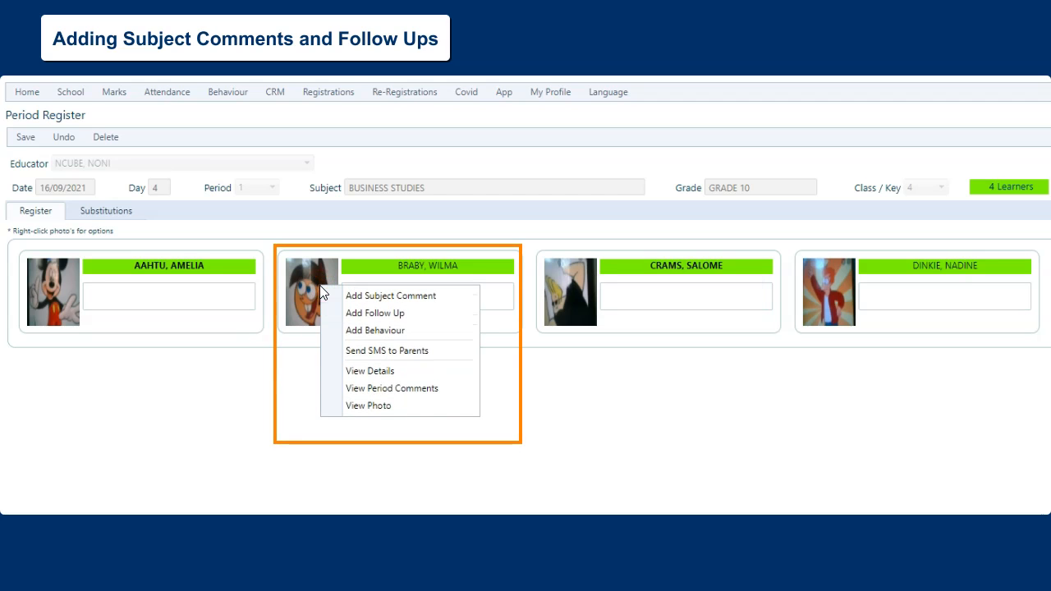
pyautogui.click(357, 316)
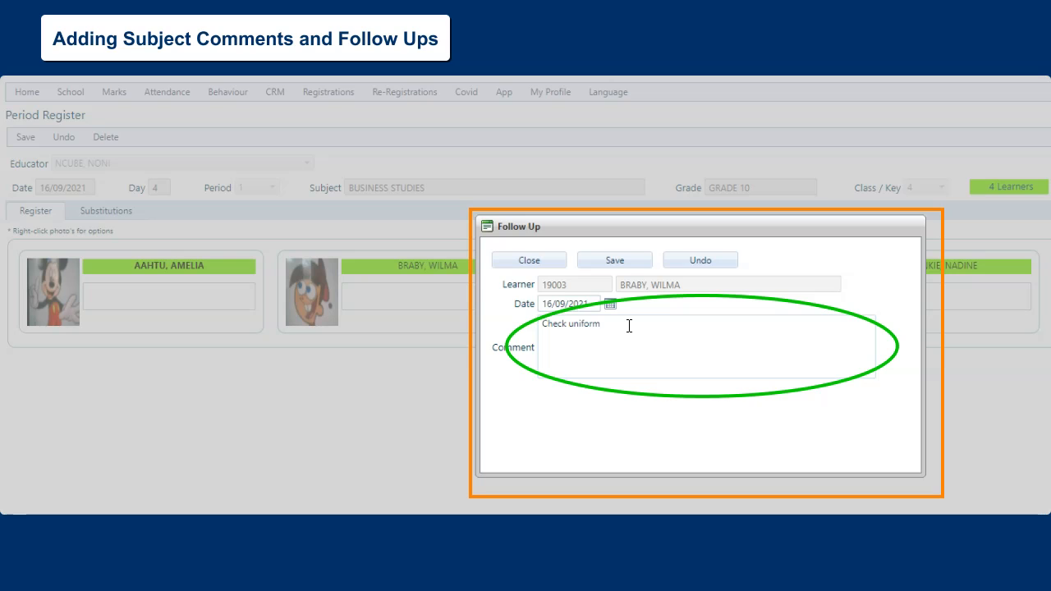
pyautogui.click(616, 261)
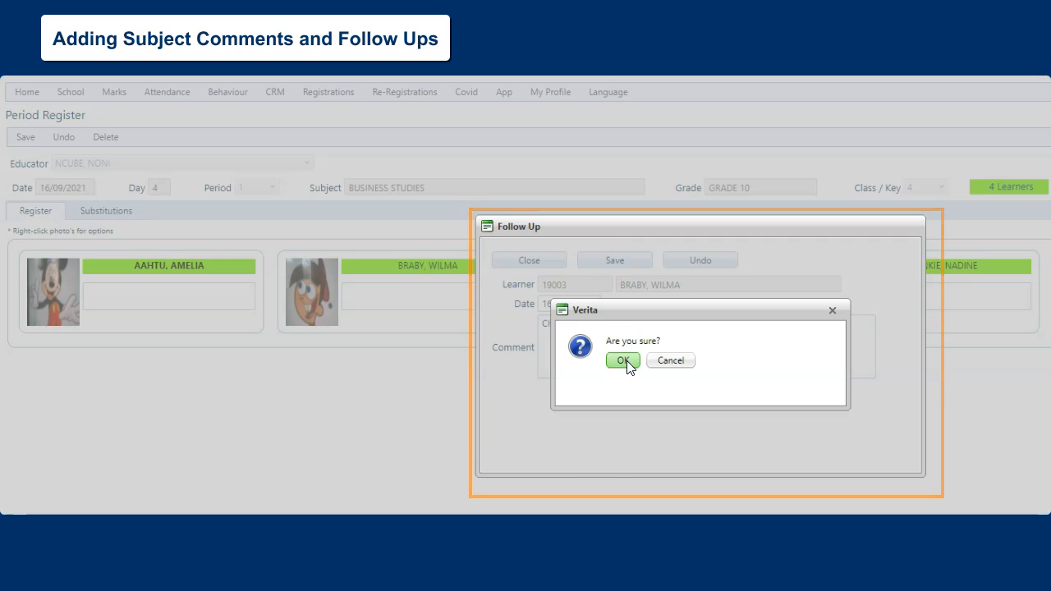
pyautogui.click(623, 360)
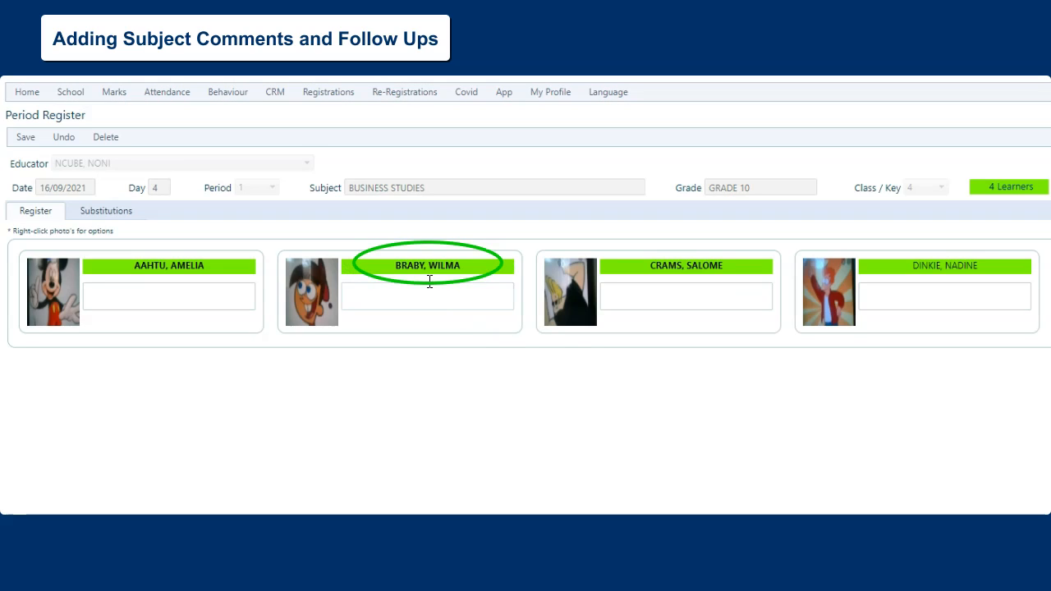
pyautogui.moveTo(425, 268)
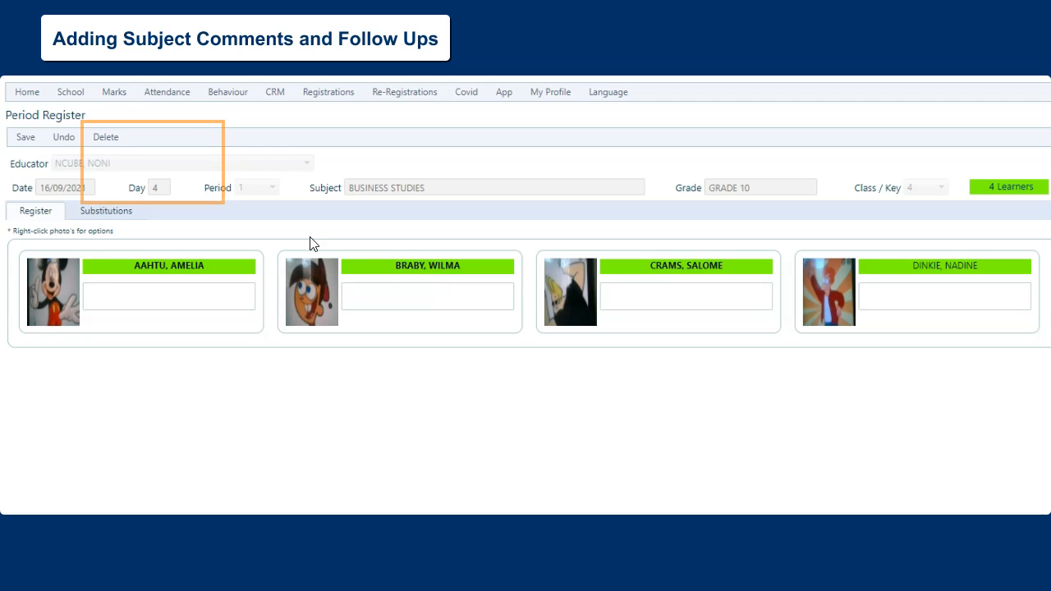
# Delete the first two follow-ups in the removal list and confirm
pyautogui.click(112, 138)
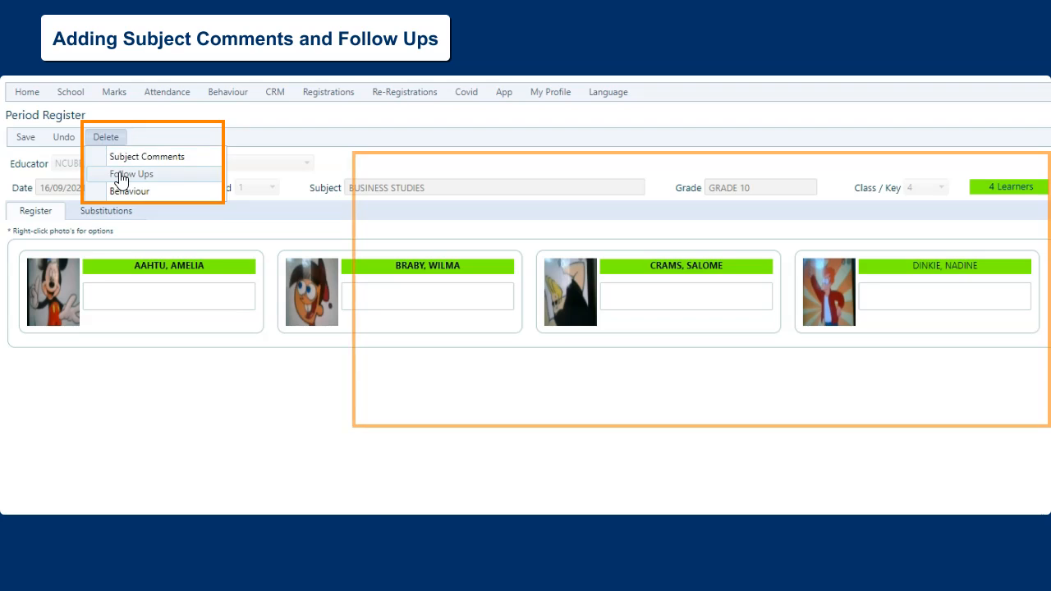
pyautogui.click(115, 174)
pyautogui.click(987, 247)
pyautogui.click(987, 268)
pyautogui.click(501, 203)
pyautogui.click(616, 360)
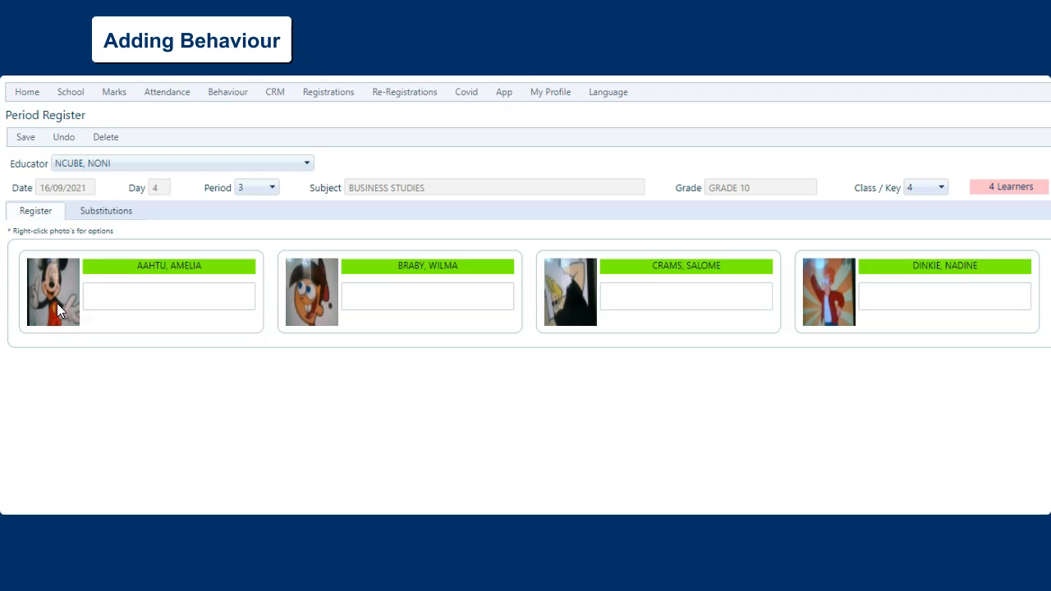
# Save the behaviour "did not bring the equipment needed to class (-5)" for the first learner
pyautogui.rightClick(58, 305)
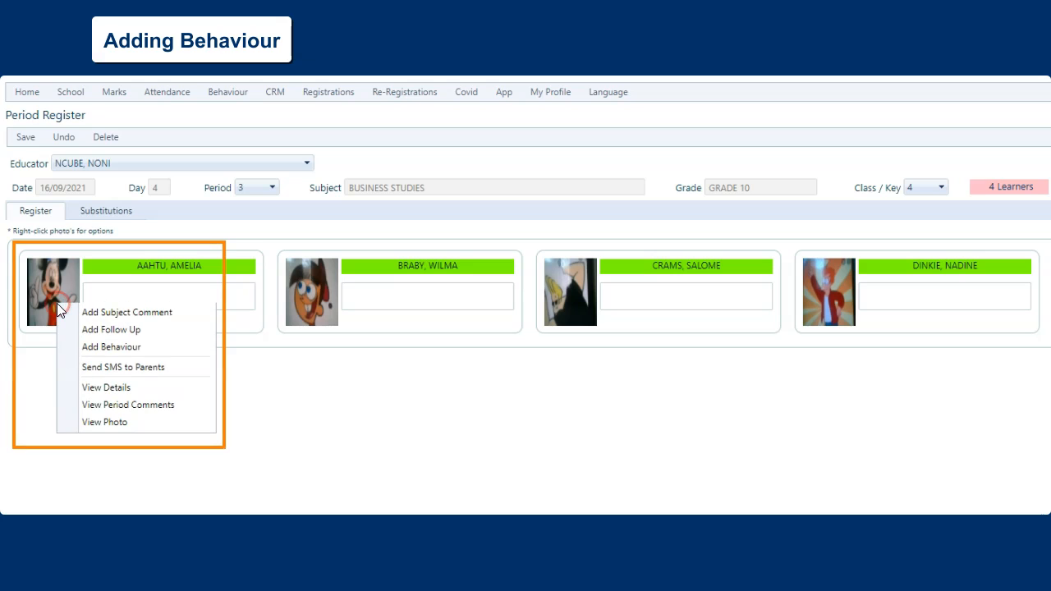
pyautogui.click(129, 349)
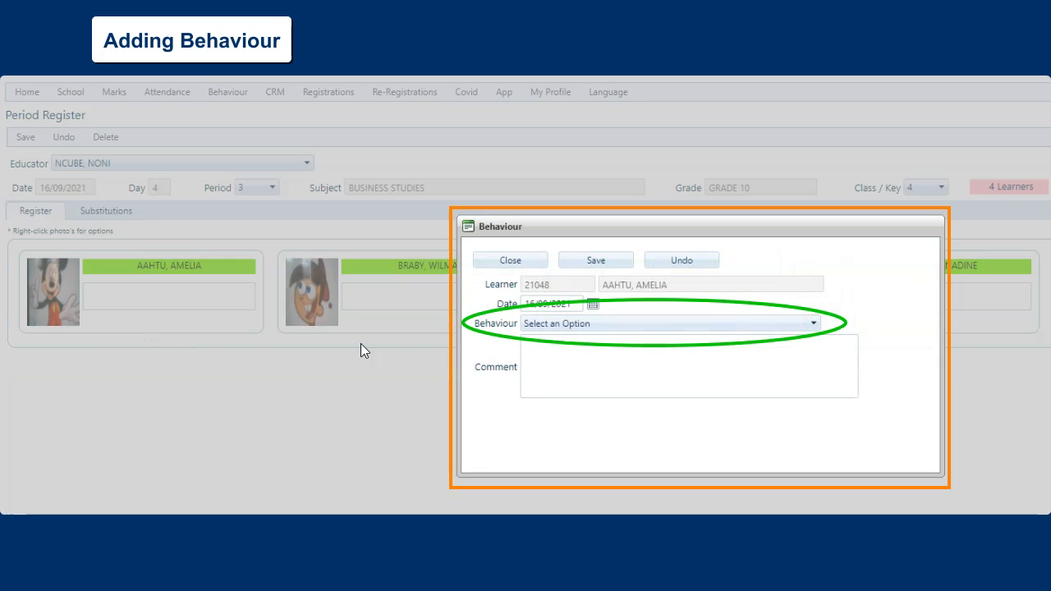
pyautogui.click(593, 325)
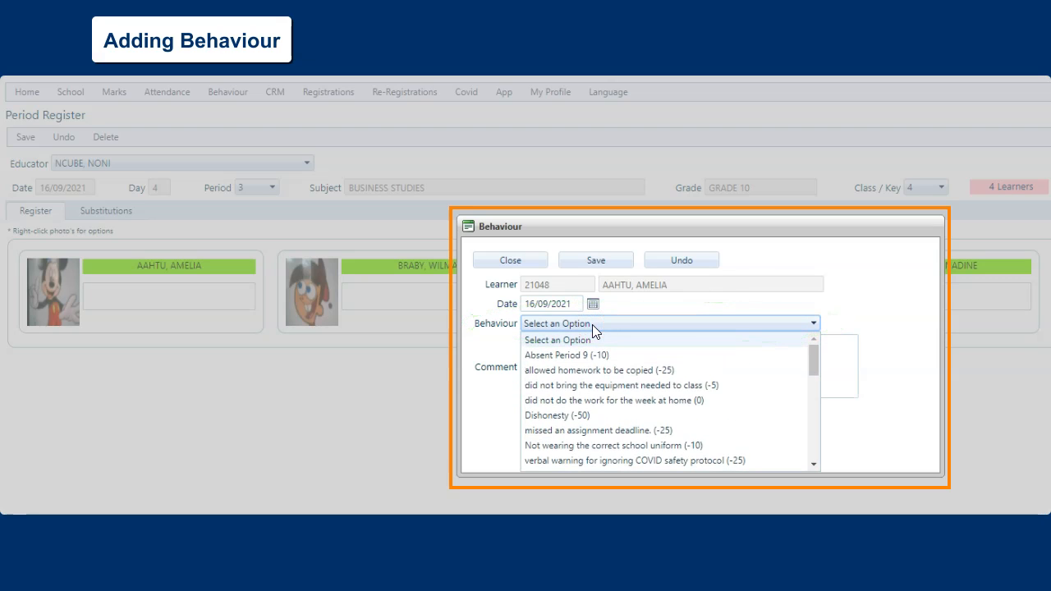
pyautogui.click(592, 383)
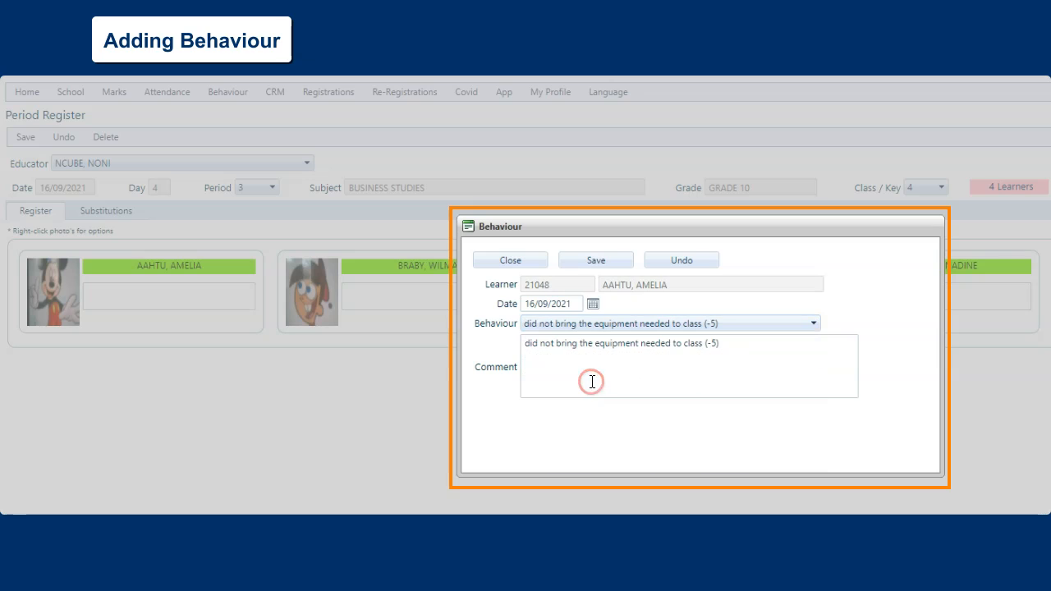
pyautogui.click(593, 261)
pyautogui.click(623, 361)
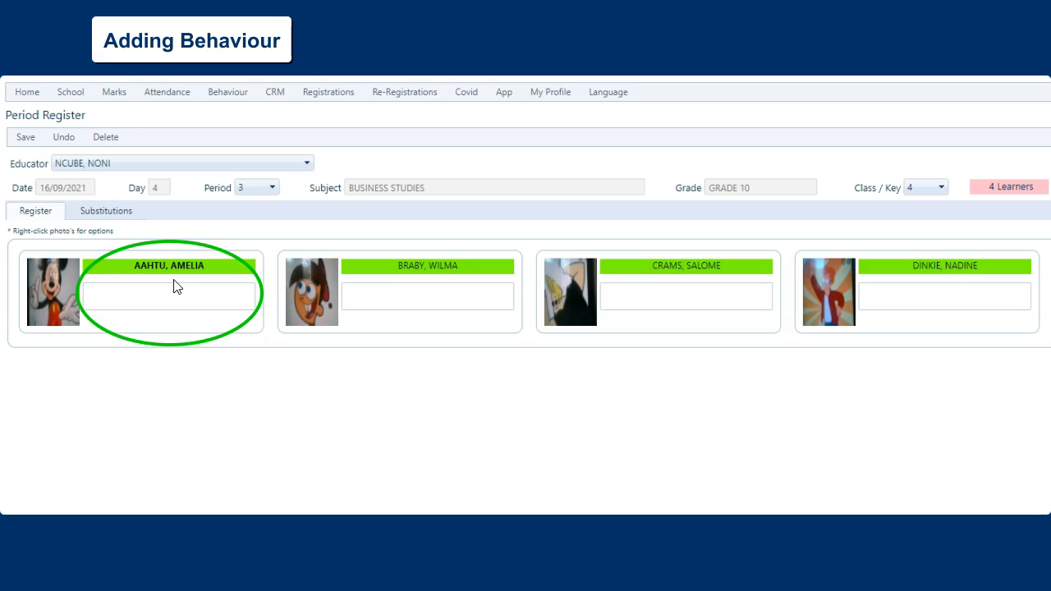
# Delete the first learner's "did not bring the equipment needed to class" behaviour entry and confirm
pyautogui.moveTo(174, 271)
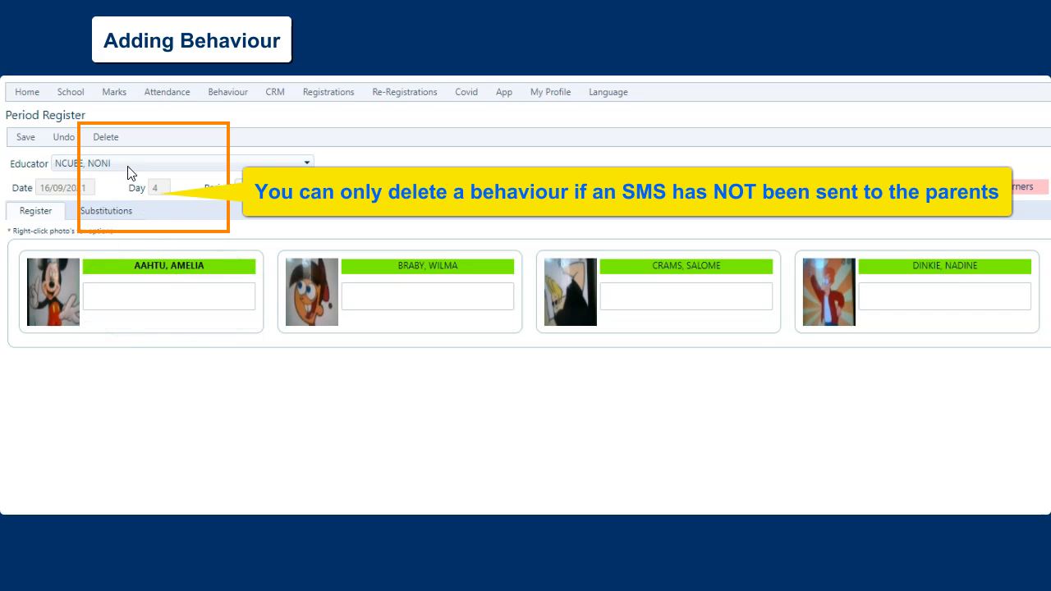
pyautogui.click(106, 137)
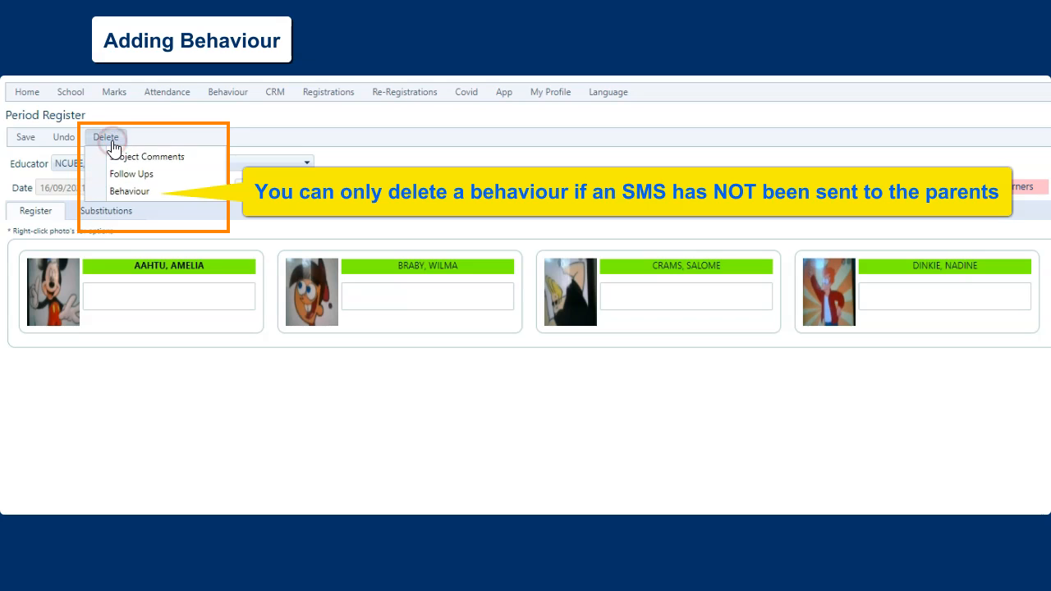
pyautogui.click(119, 191)
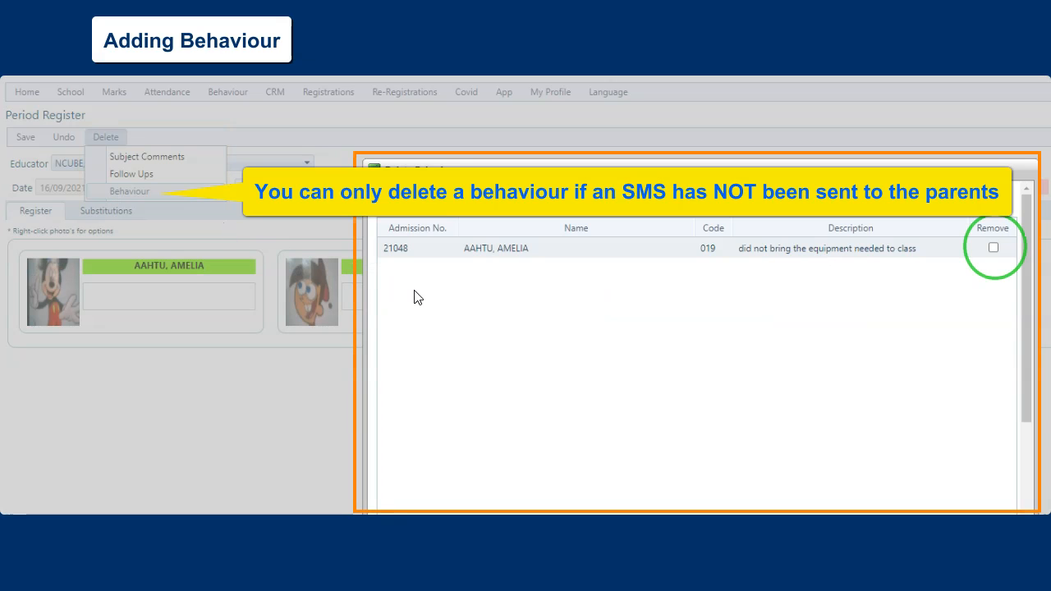
pyautogui.click(993, 249)
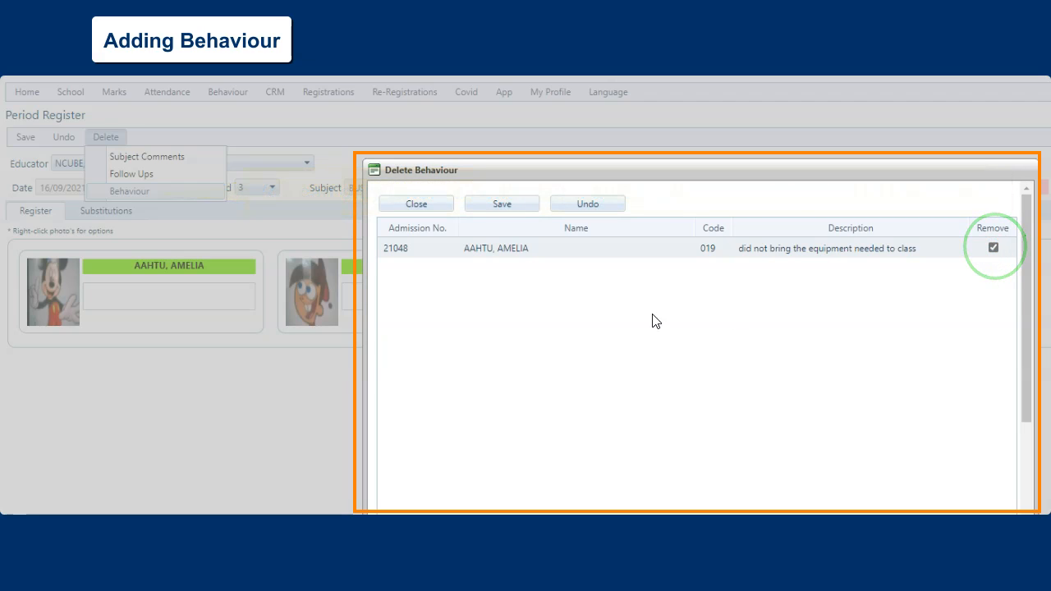
pyautogui.click(506, 206)
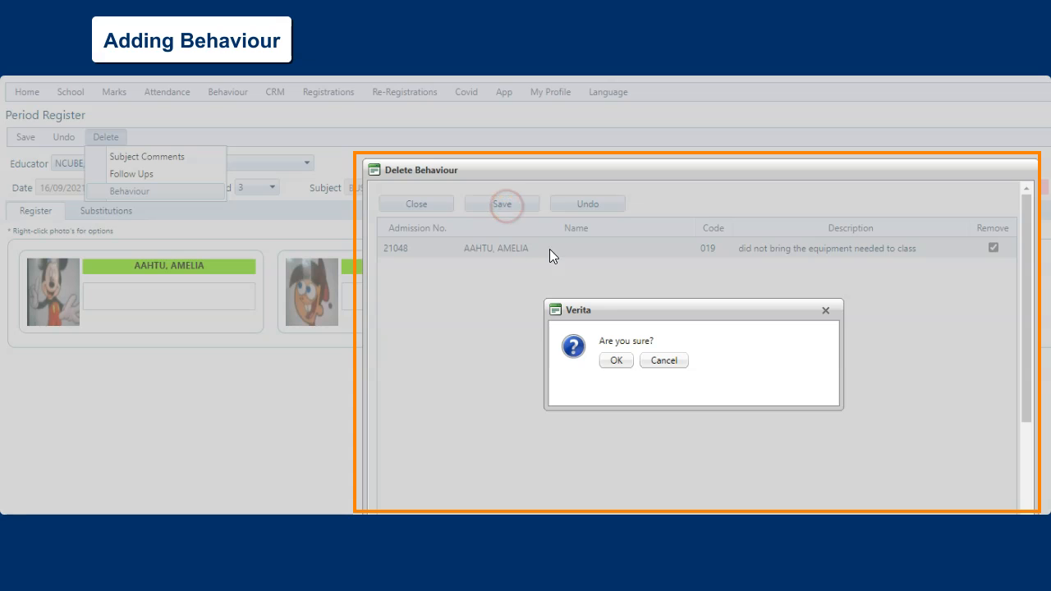
pyautogui.click(616, 360)
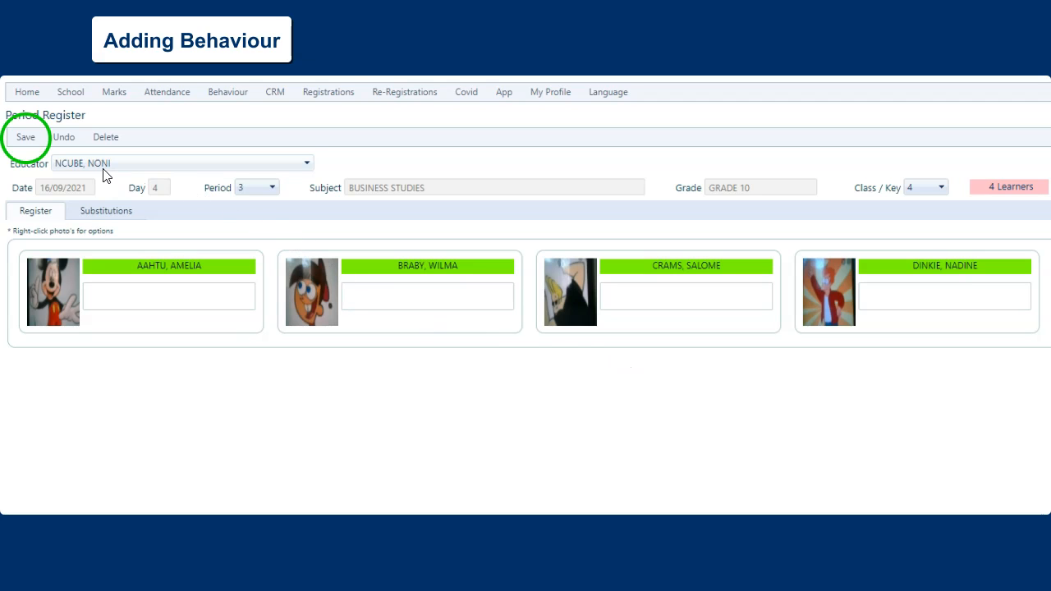
# Save the period 3 register and confirm
pyautogui.click(26, 139)
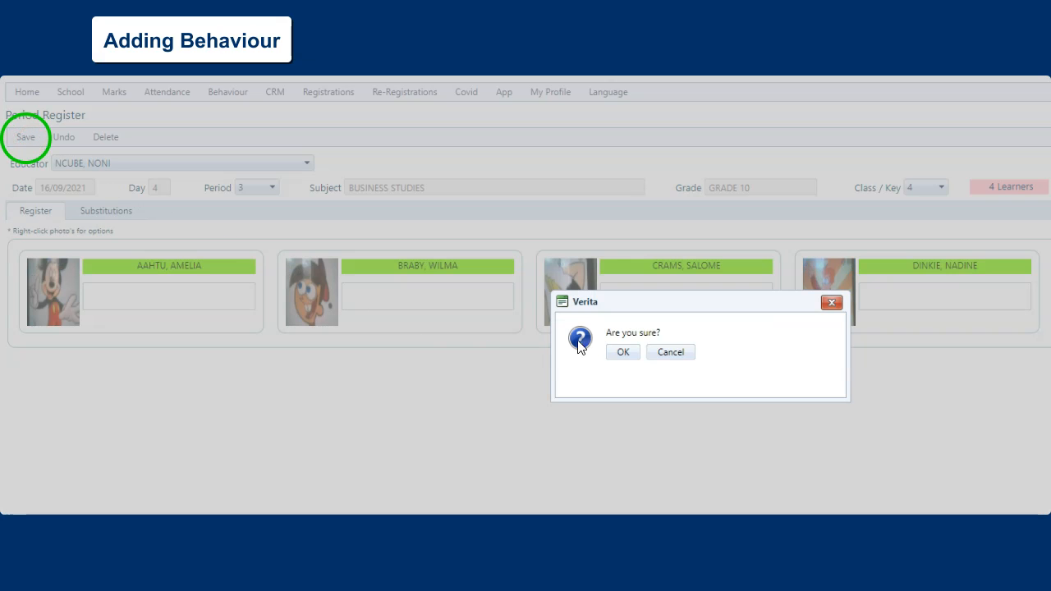
pyautogui.click(623, 352)
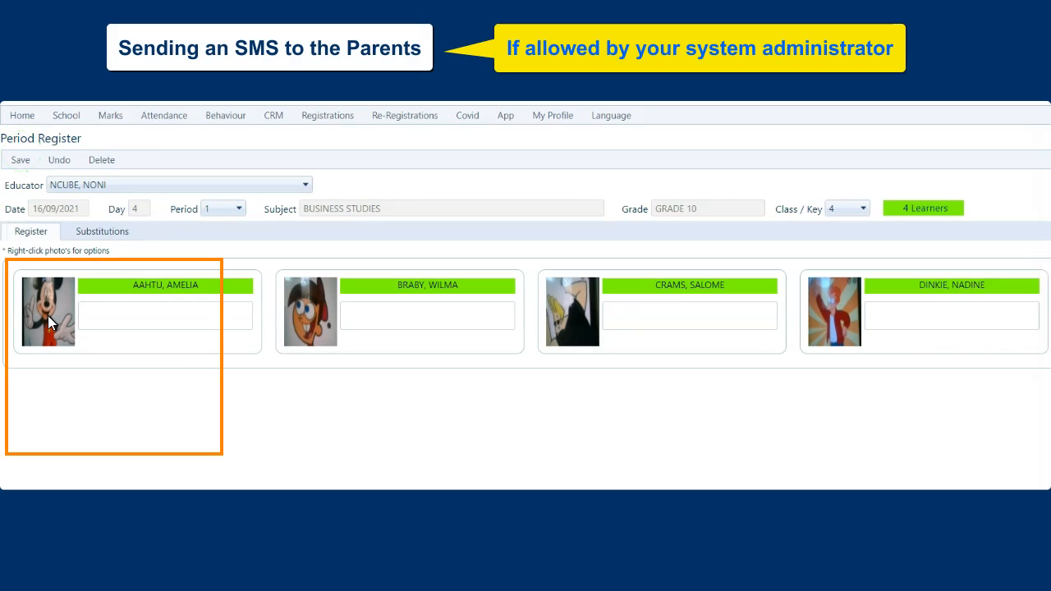
# Send the first learner's parents an SMS from VHS saying she has not submitted her Life Sciences portfolio, signed with the teacher's name
pyautogui.rightClick(48, 317)
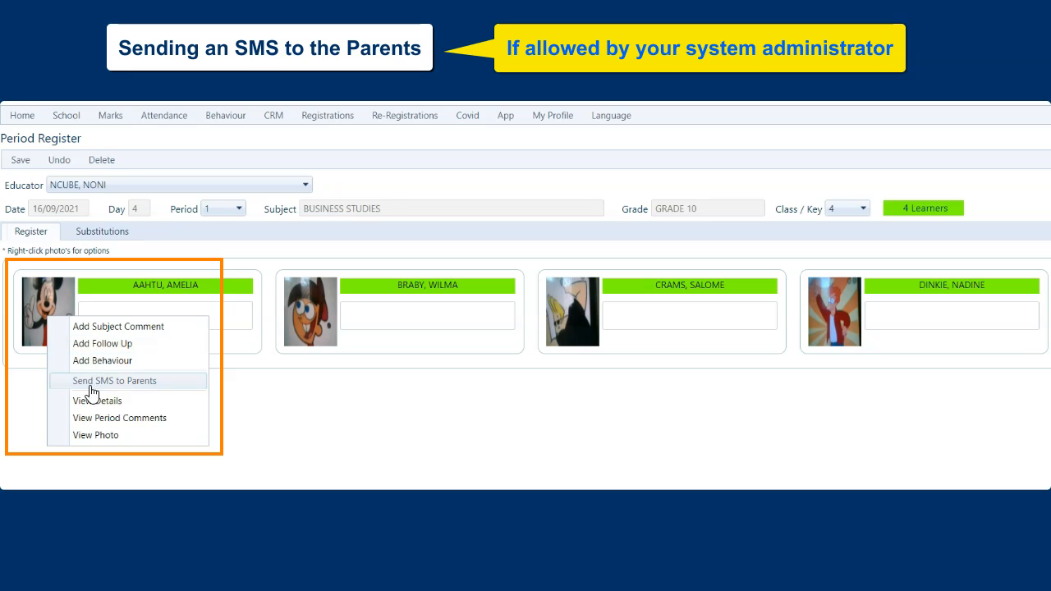
pyautogui.click(91, 381)
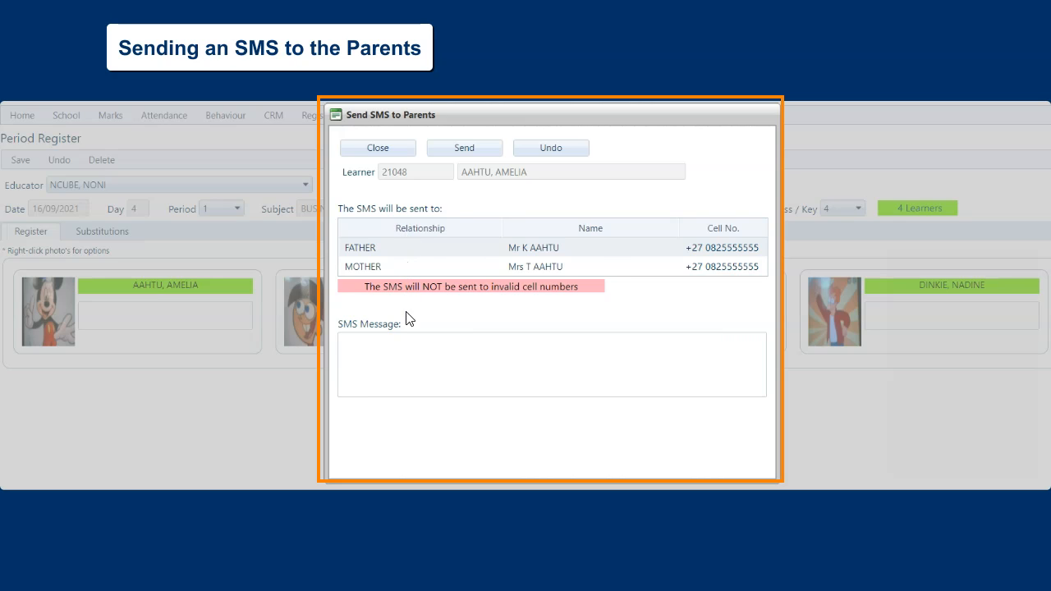
pyautogui.click(385, 348)
pyautogui.write('VHS. Amelia has not submitted her portfolio. Life Sciences. Mrs Buthelezi')
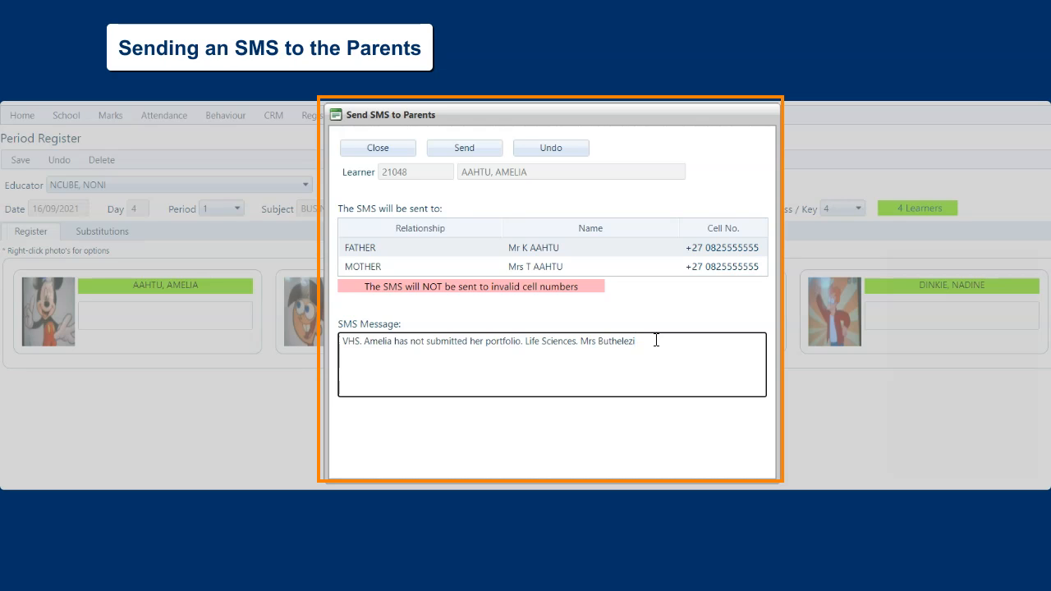
pyautogui.click(462, 151)
pyautogui.click(474, 308)
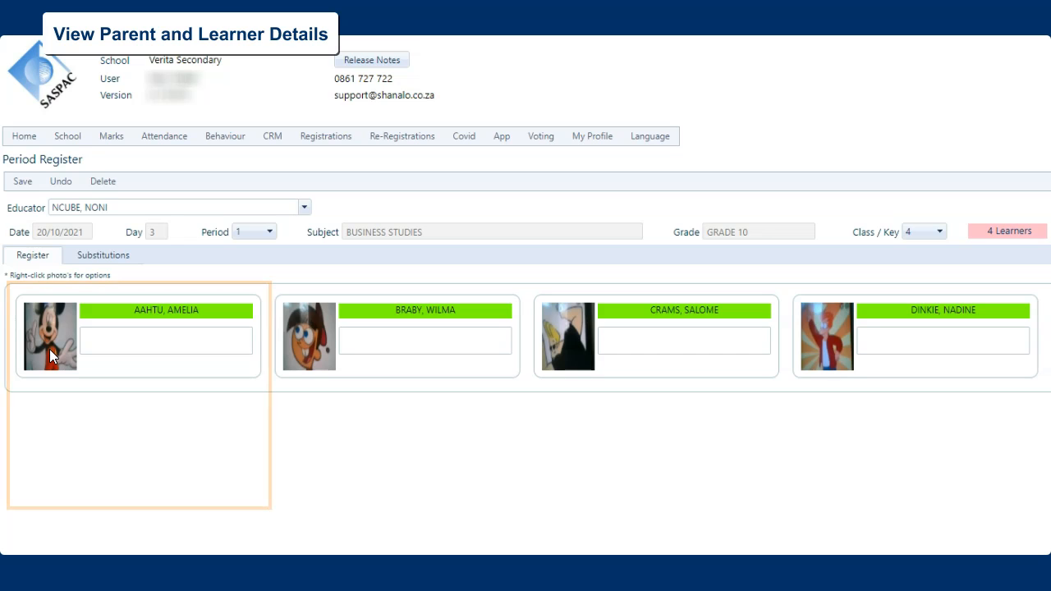
# View the first learner's family, contacts and medical details in the period 1 register, and close the details
pyautogui.rightClick(49, 348)
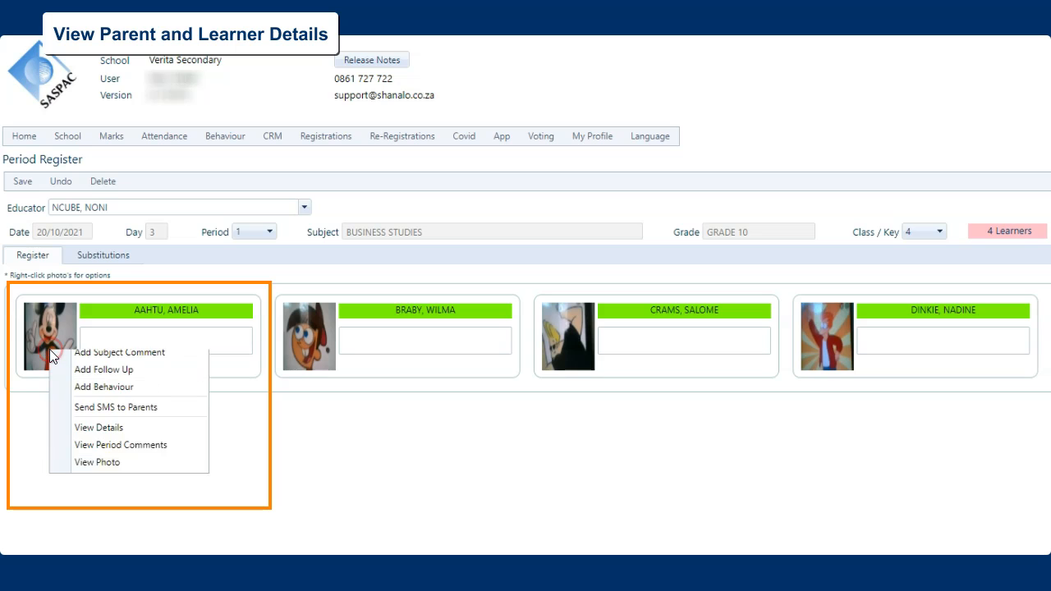
pyautogui.click(78, 437)
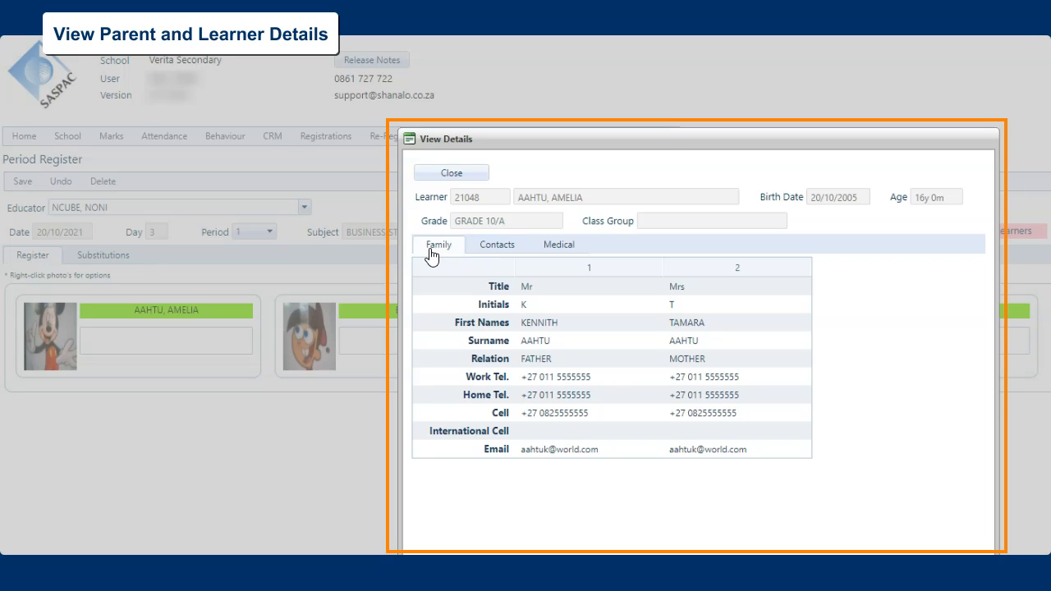
pyautogui.click(492, 250)
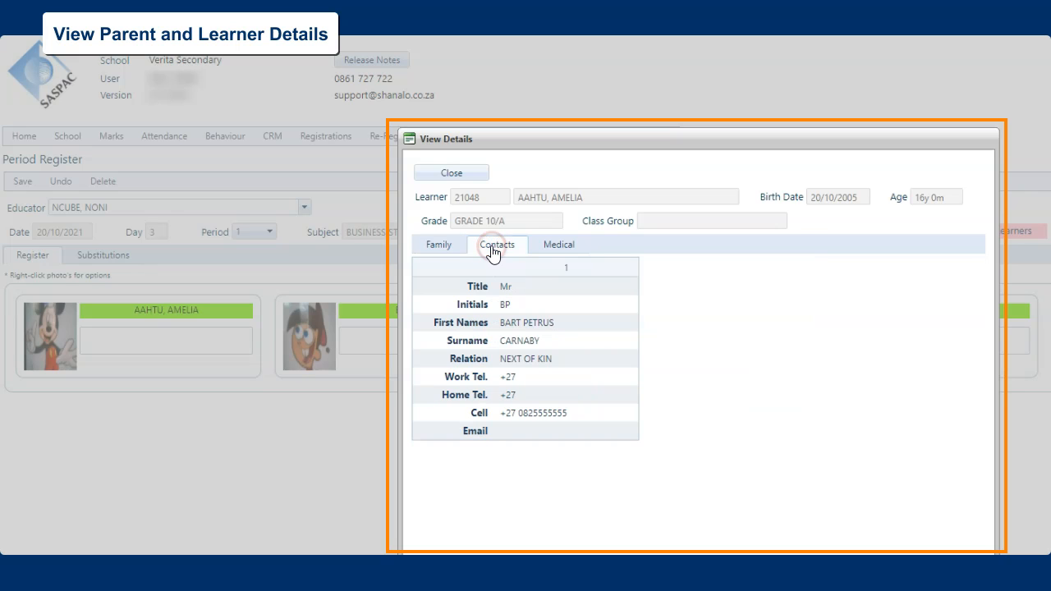
pyautogui.click(558, 248)
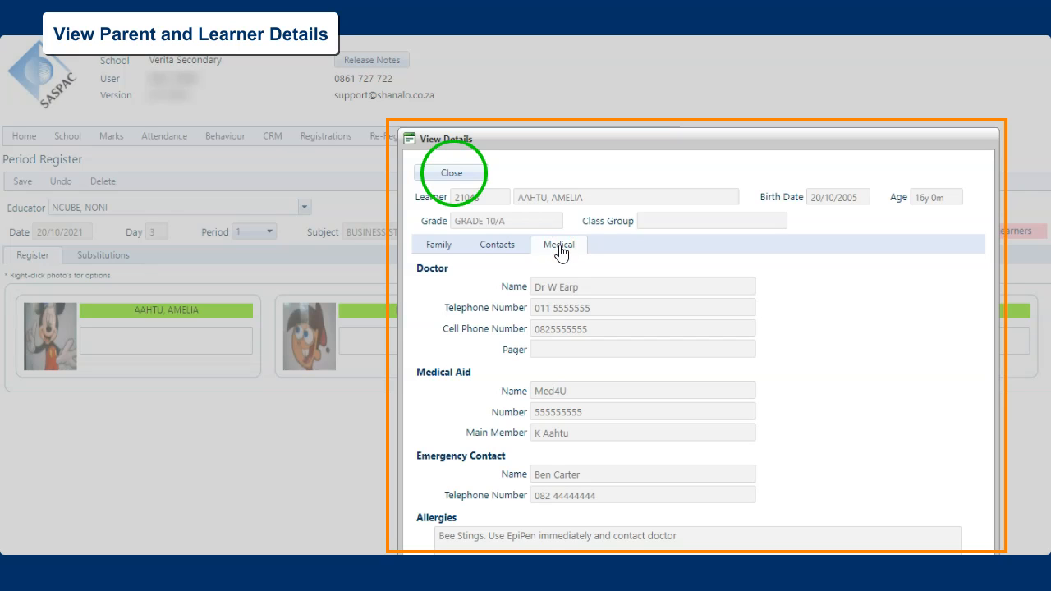
pyautogui.click(460, 173)
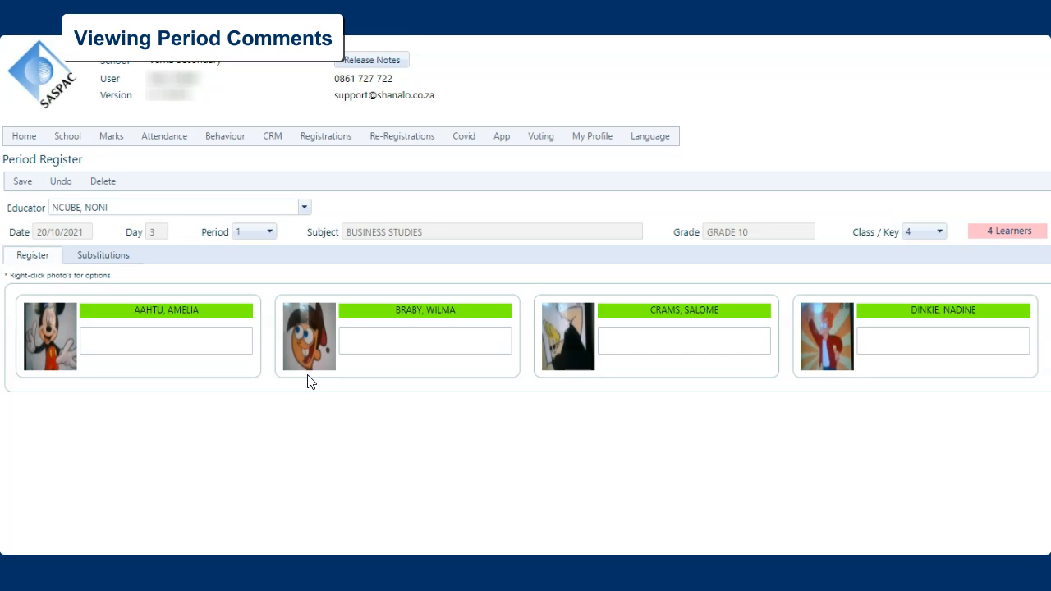
# View the second learner's period comments, covering follow-ups, behaviour and subject comments, and close them
pyautogui.rightClick(310, 332)
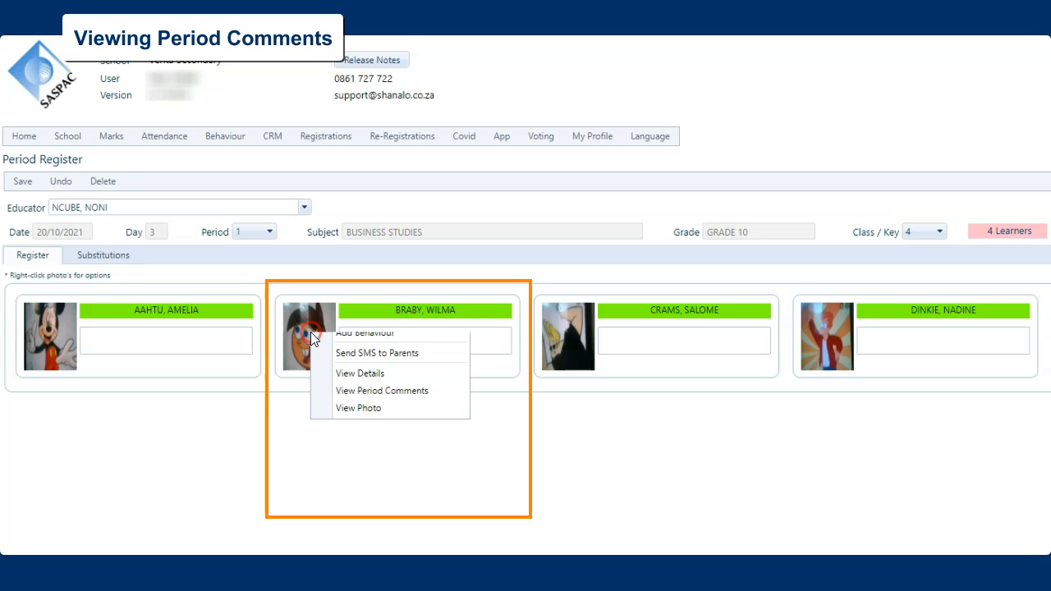
pyautogui.click(359, 436)
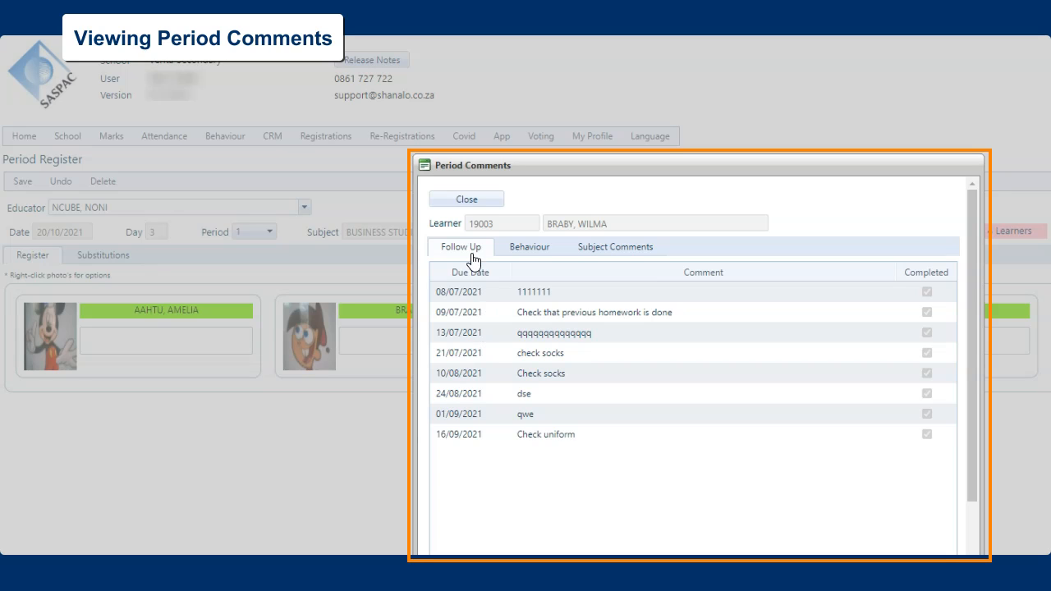
pyautogui.click(526, 257)
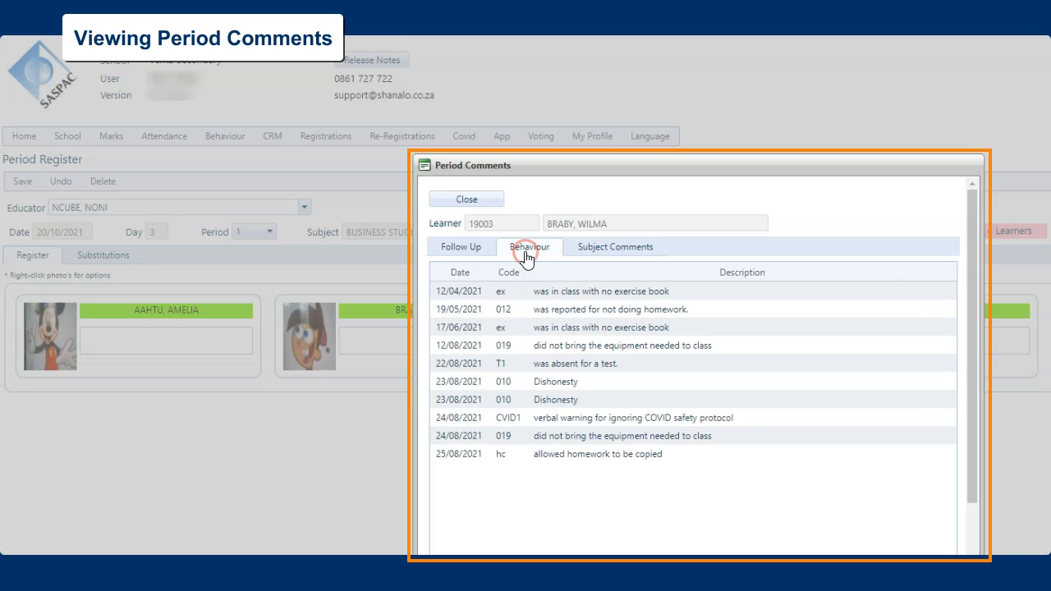
pyautogui.click(606, 255)
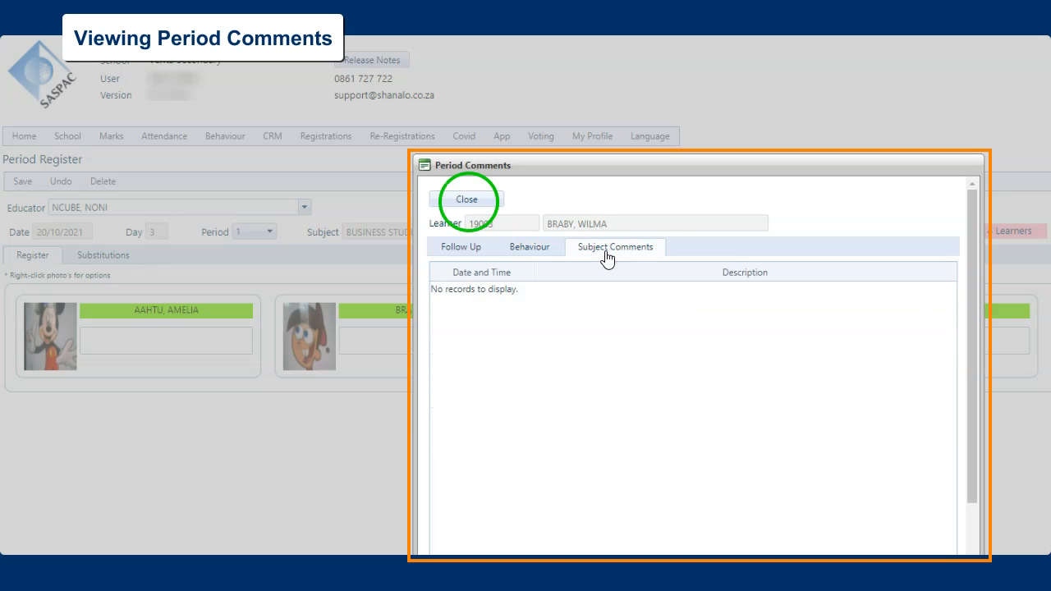
pyautogui.click(479, 205)
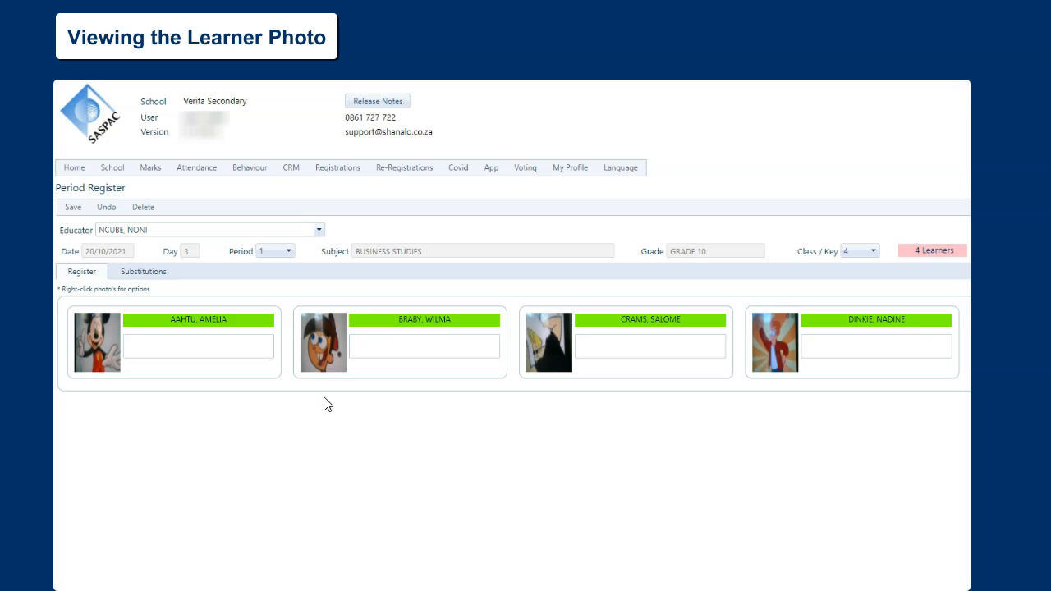
# View the second learner's enlarged photo from the period register and close it
pyautogui.rightClick(321, 339)
pyautogui.click(350, 448)
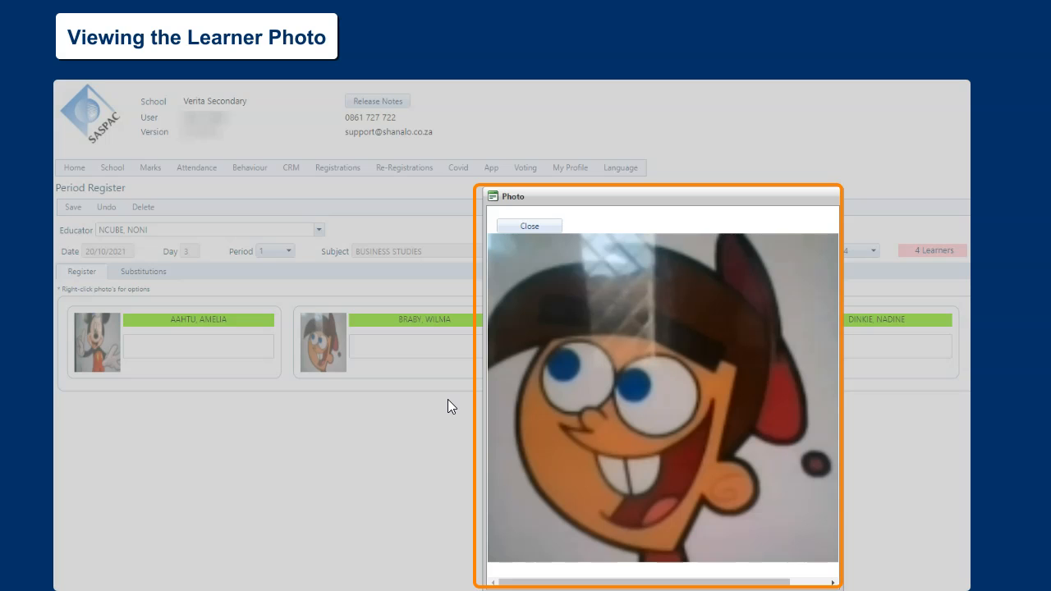
pyautogui.click(529, 226)
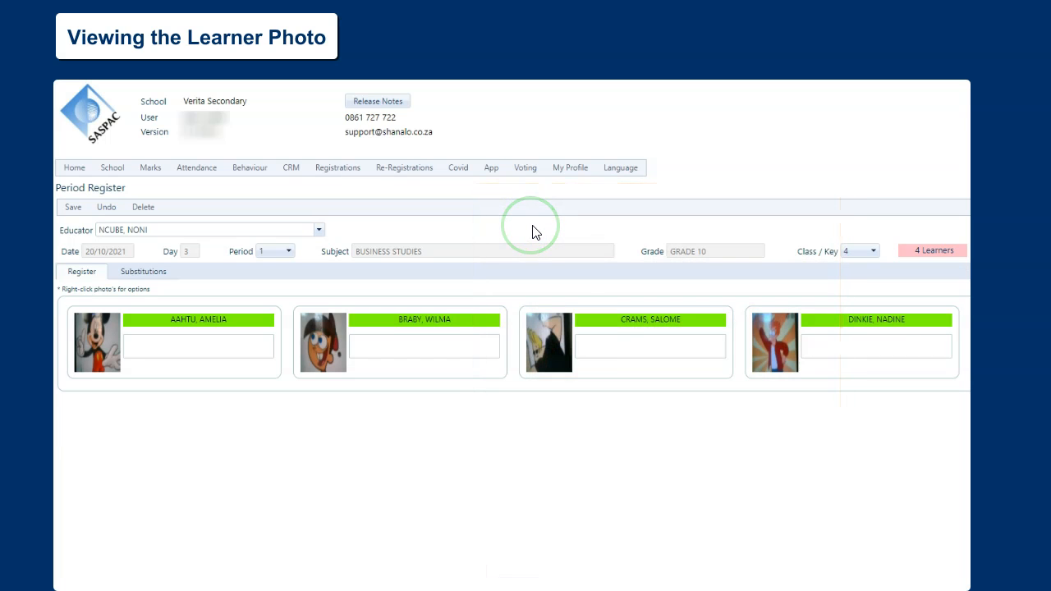